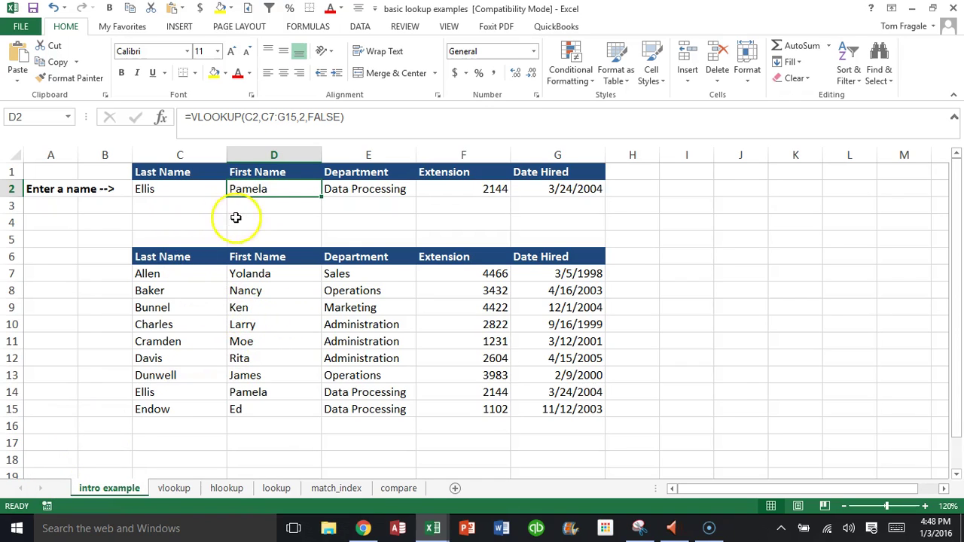
Step: Enter Baker in C2 so the lookups find Nancy, then change it to Becker to produce #N/A
{"action": "left_click", "coordinate": [275, 209]}
{"action": "left_click", "coordinate": [271, 188]}
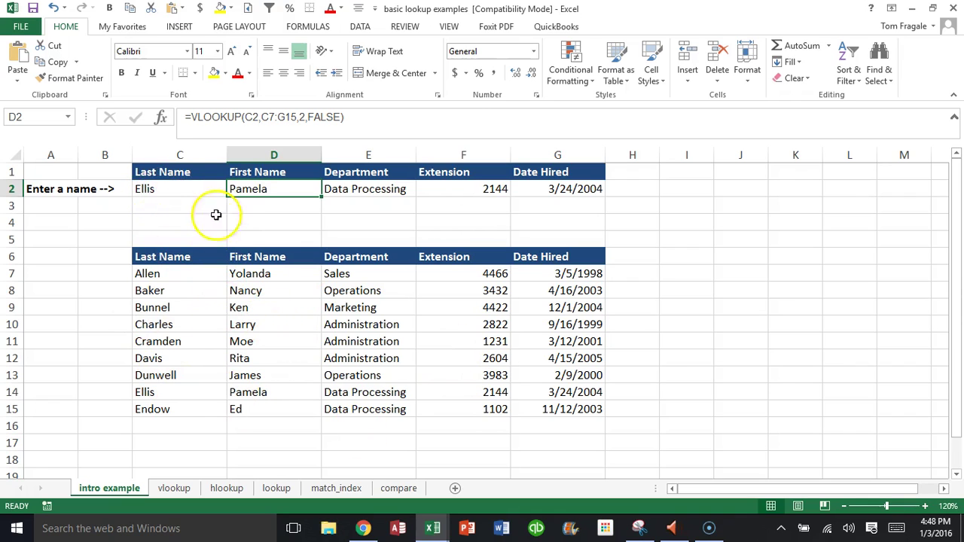
{"action": "left_click", "coordinate": [174, 187]}
{"action": "type", "text": "Ba"}
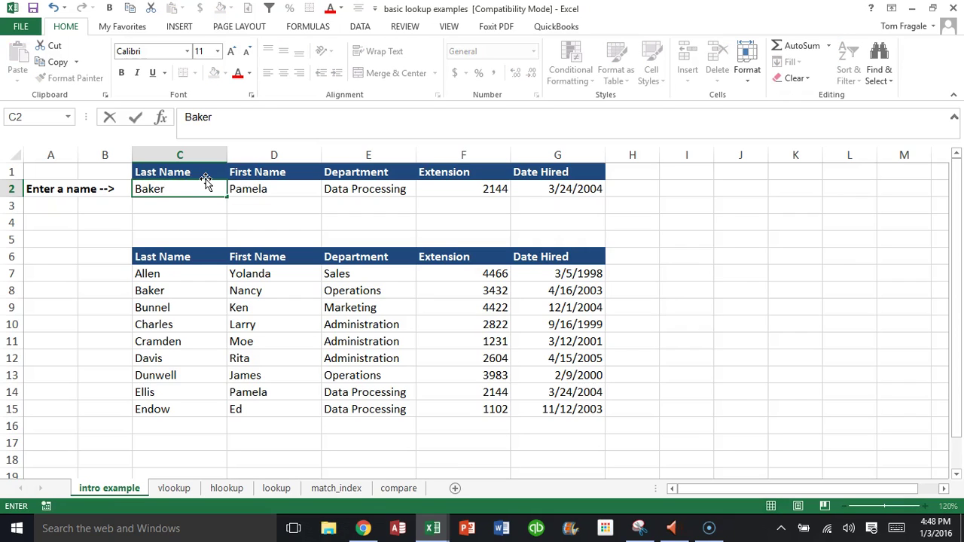
{"action": "type", "text": "ker"}
{"action": "key", "text": "Return"}
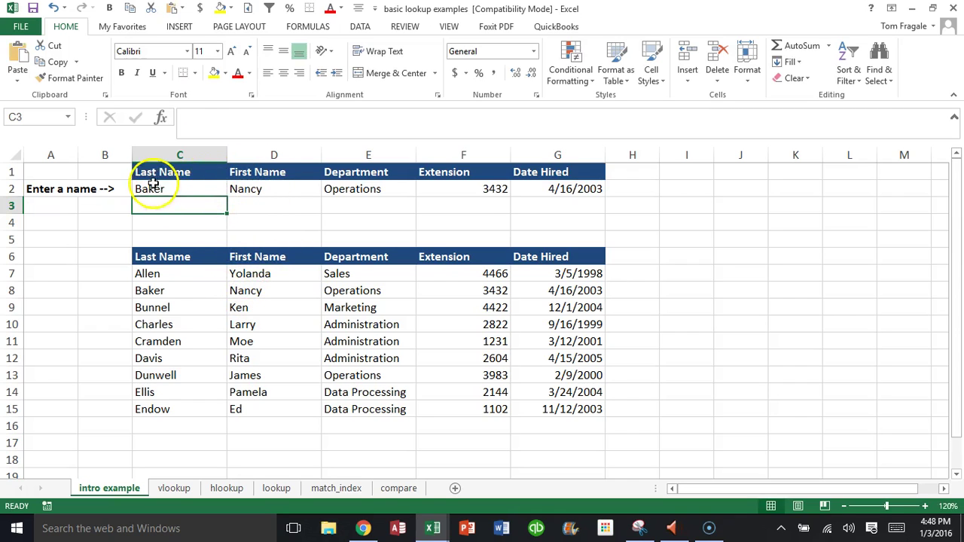
{"action": "left_click", "coordinate": [189, 188]}
{"action": "type", "text": "Bec"}
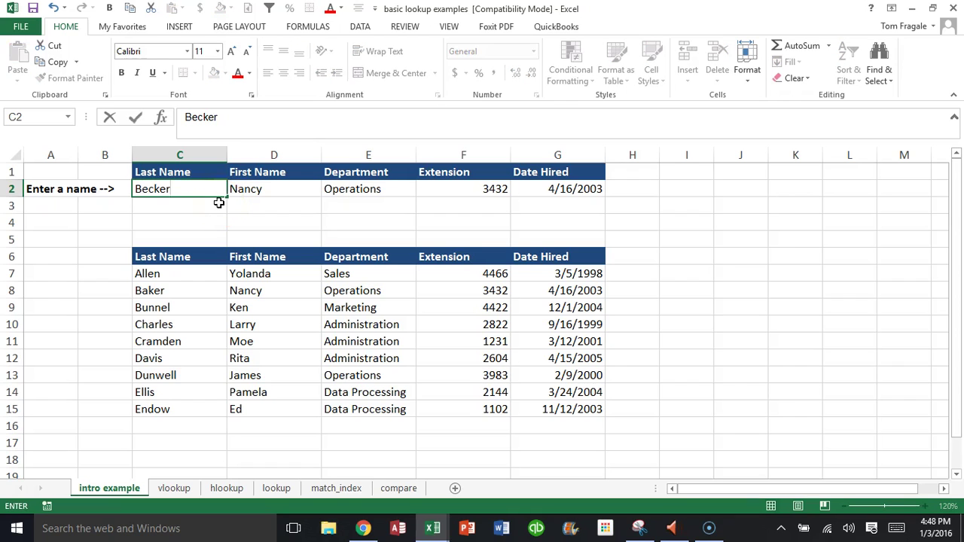
{"action": "key", "text": "Return"}
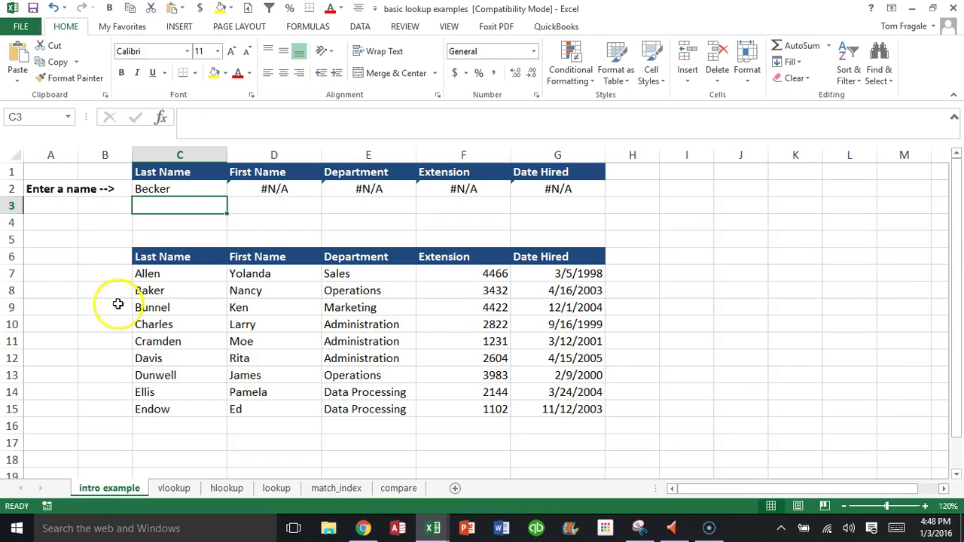
{"action": "left_click", "coordinate": [274, 189]}
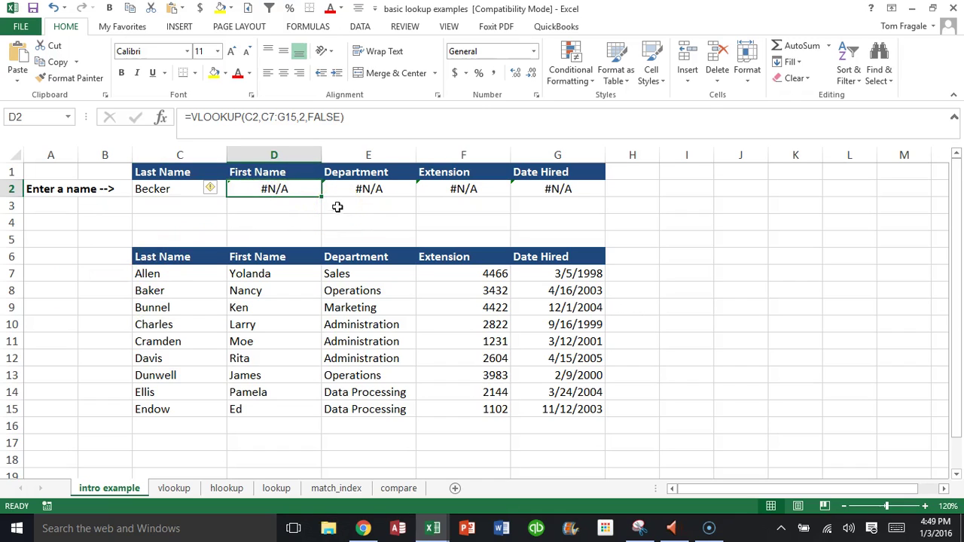
{"action": "left_click", "coordinate": [295, 199]}
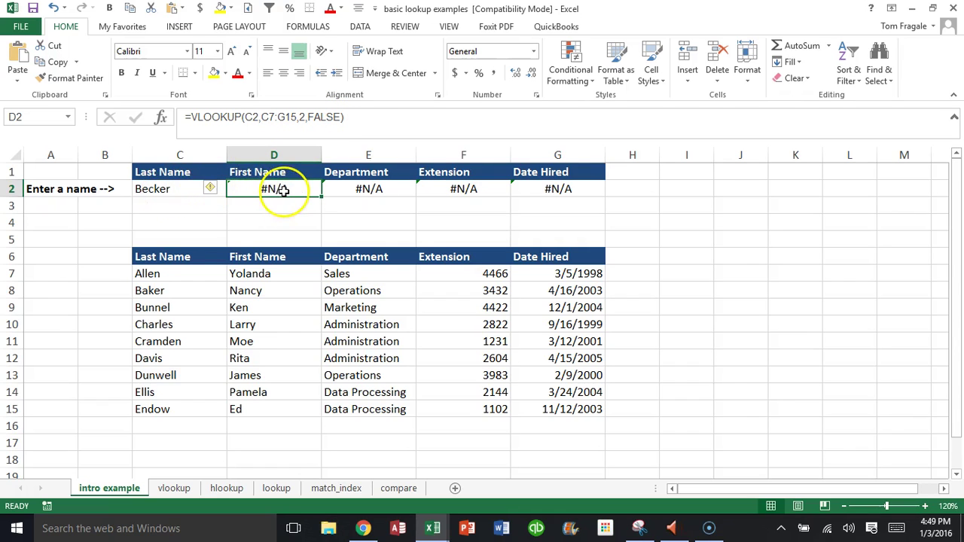
Step: Repeat the Baker-then-Becker entry in C2 and review D2's VLOOKUP formula
{"action": "left_click", "coordinate": [157, 189]}
{"action": "type", "text": "Baker"}
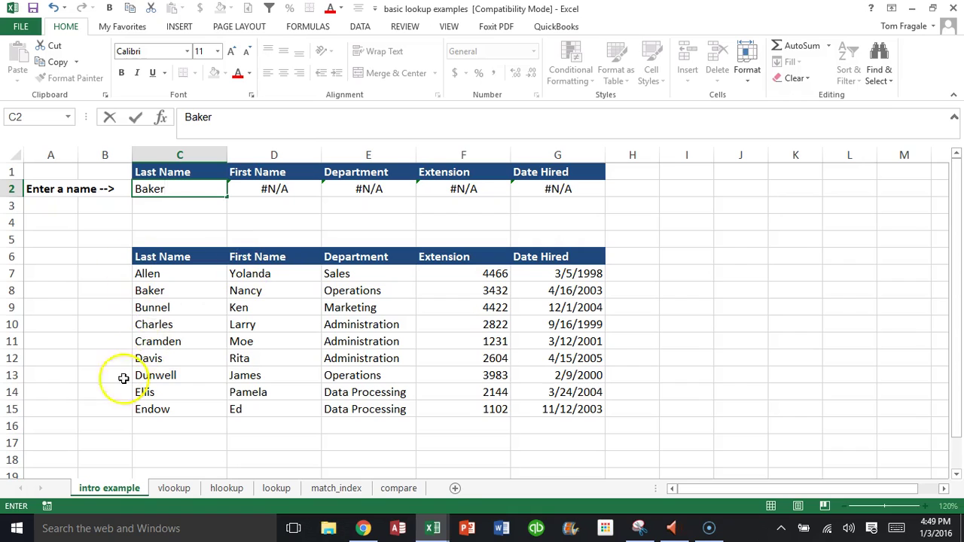
{"action": "key", "text": "Return"}
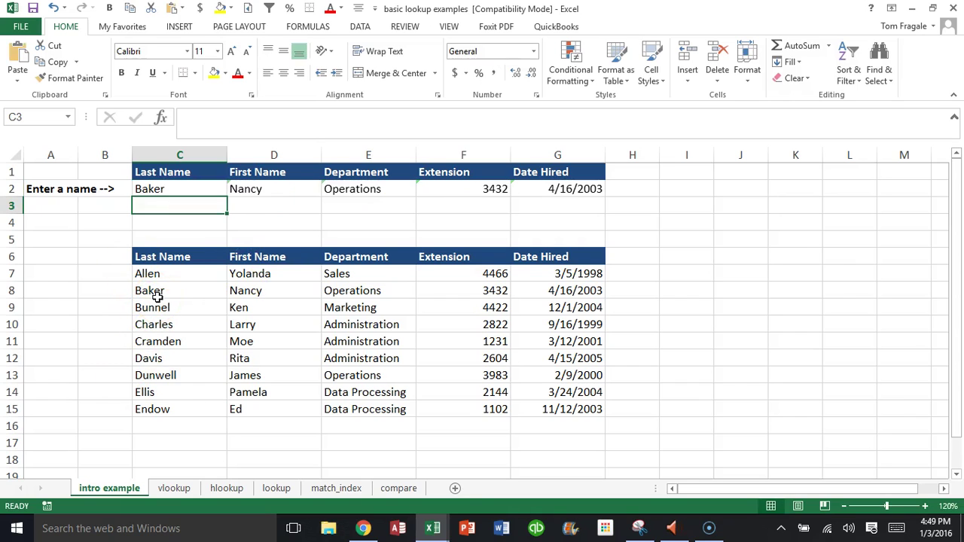
{"action": "left_click", "coordinate": [161, 188]}
{"action": "type", "text": "Be"}
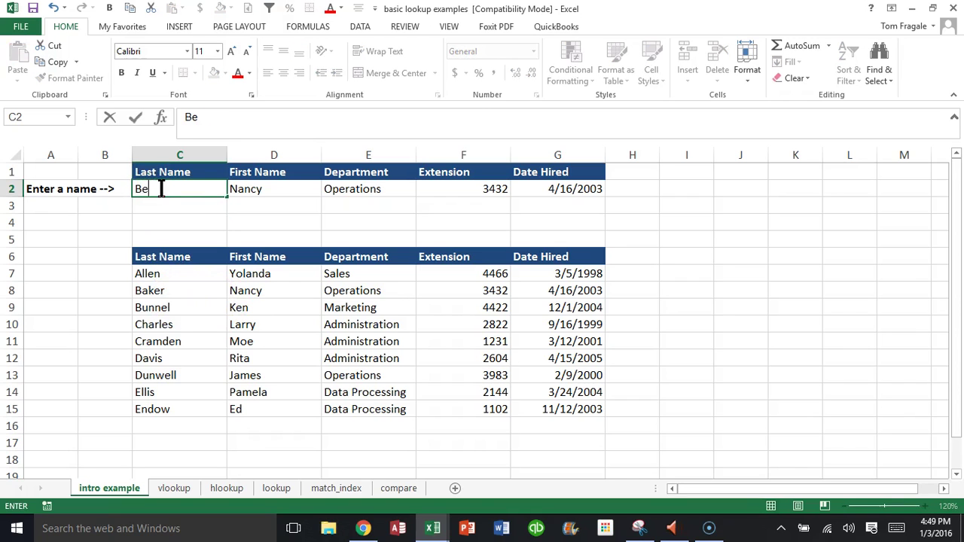
{"action": "type", "text": "cker"}
{"action": "key", "text": "Return"}
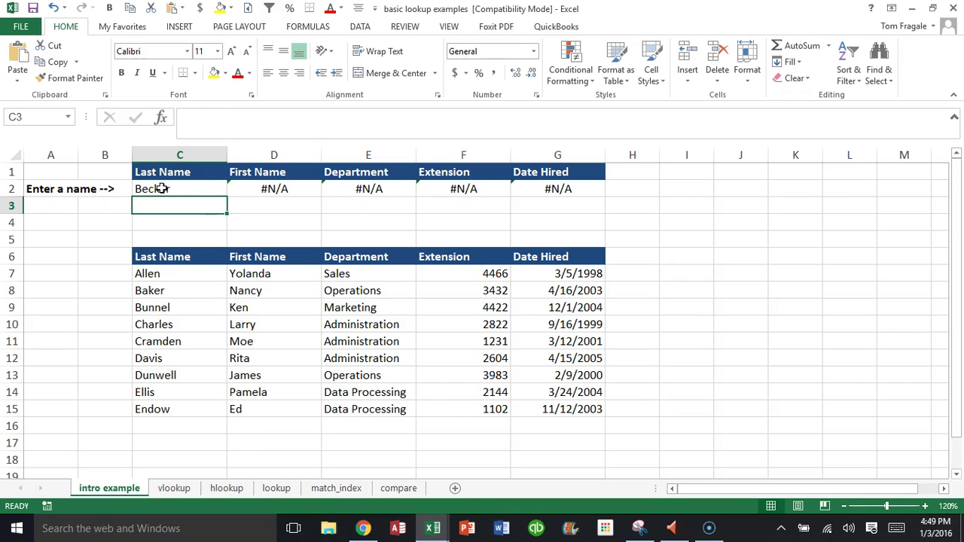
{"action": "left_click", "coordinate": [269, 190]}
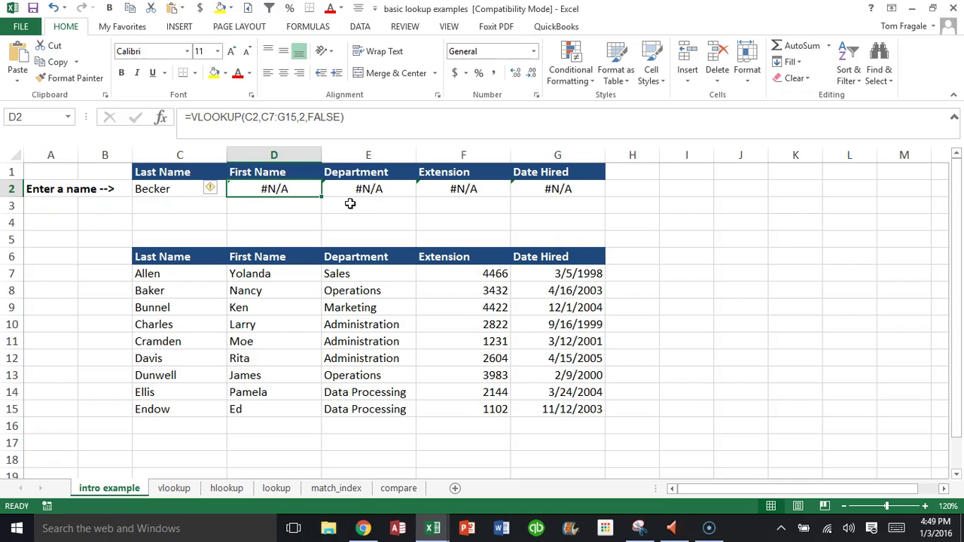
Step: Edit D2 to =IFERROR(VLOOKUP(...),"Not found") so the unlisted name shows Not found
{"action": "left_click", "coordinate": [190, 116]}
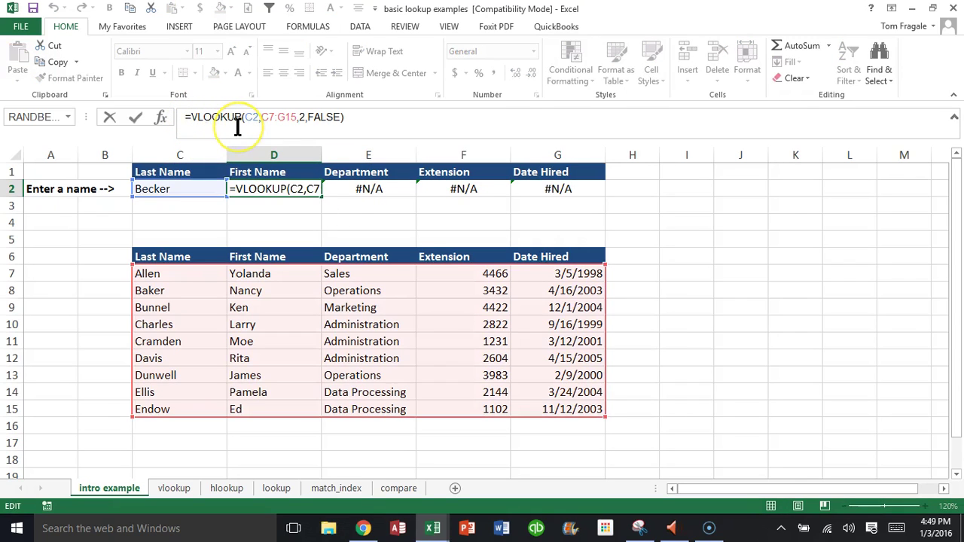
{"action": "type", "text": "iferr"}
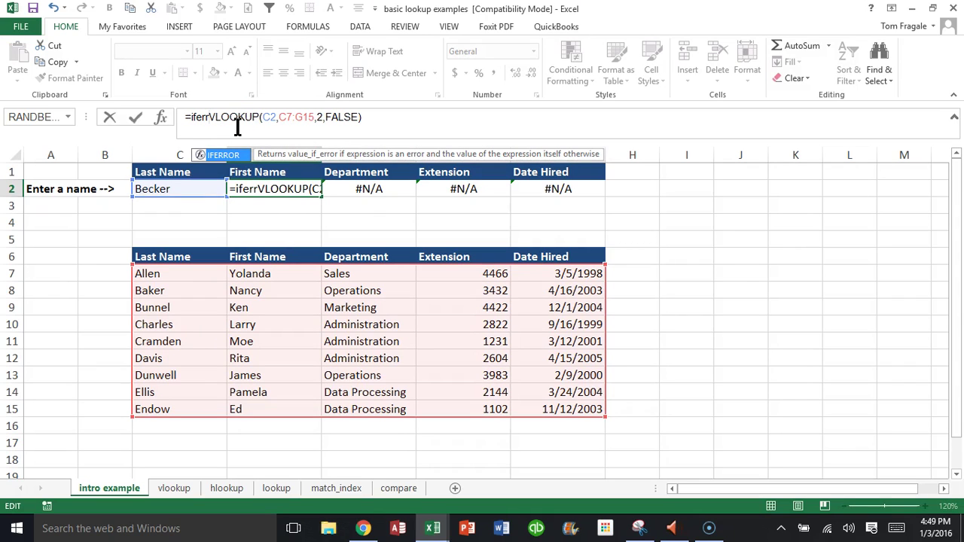
{"action": "type", "text": "or"}
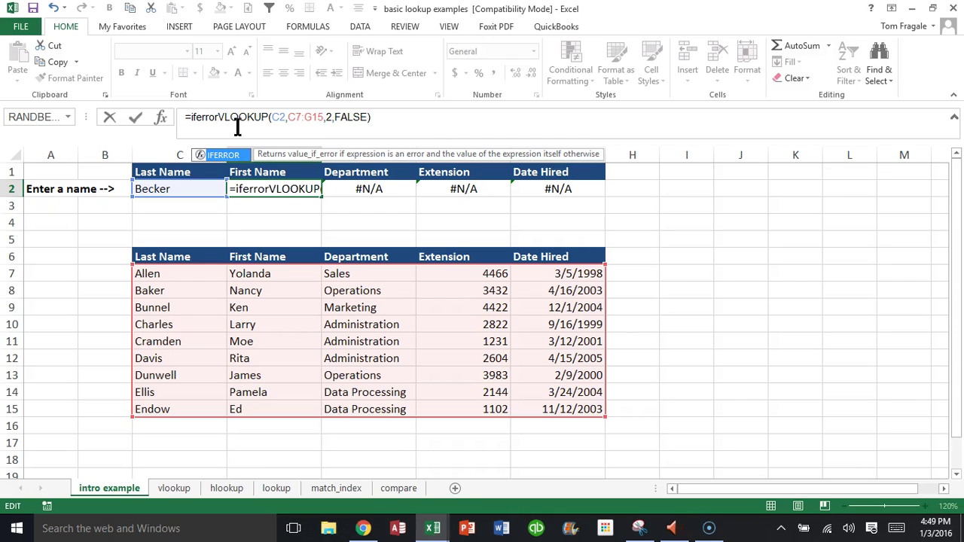
{"action": "type", "text": "("}
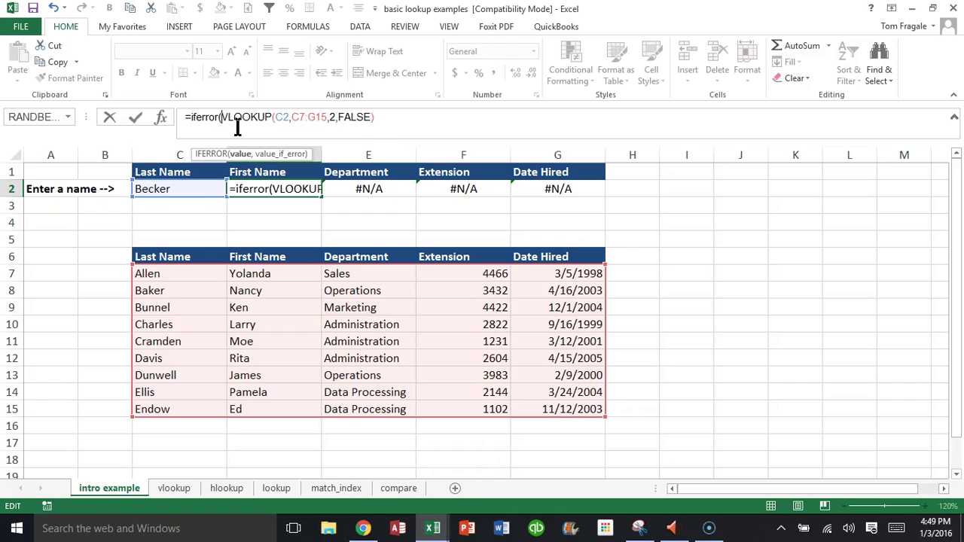
{"action": "left_click", "coordinate": [394, 116]}
{"action": "type", "text": ","}
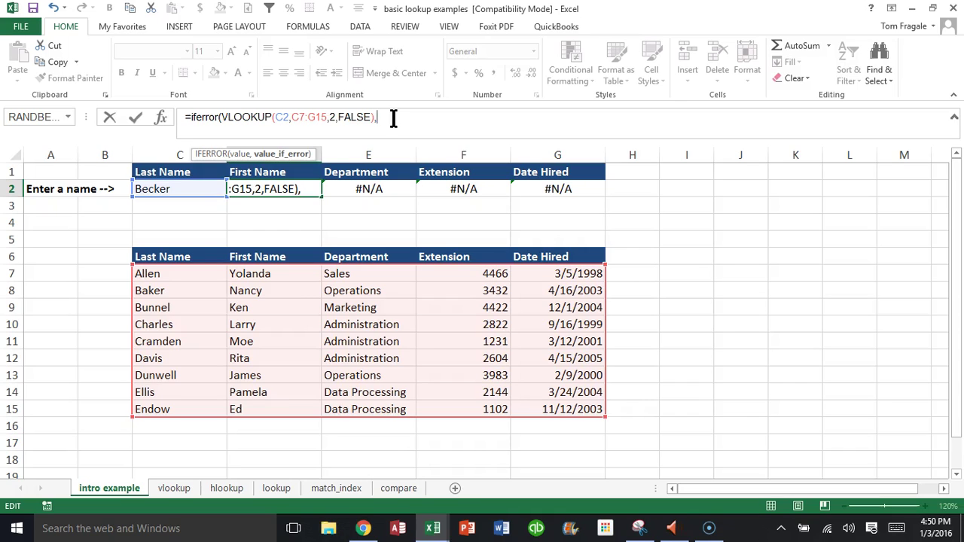
{"action": "type", "text": "\"Not"}
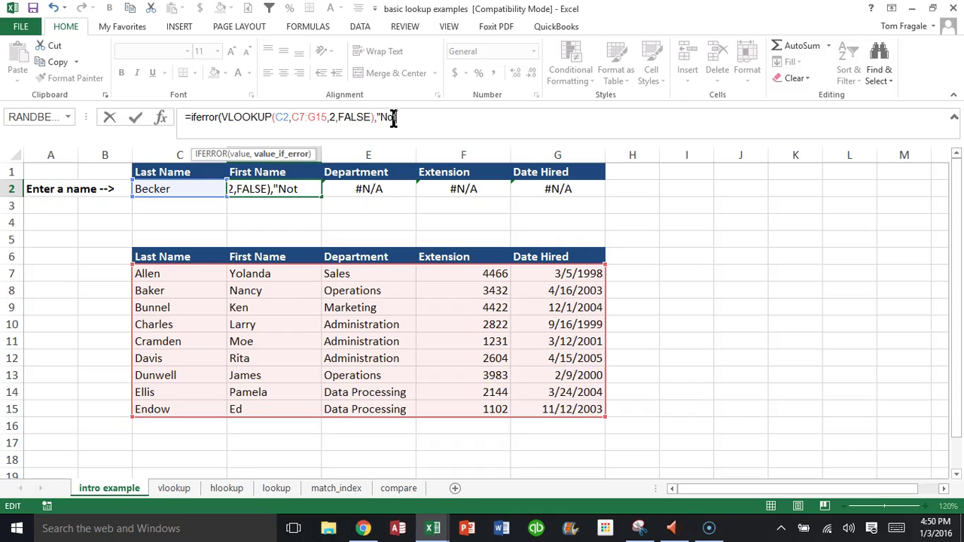
{"action": "type", "text": " found"}
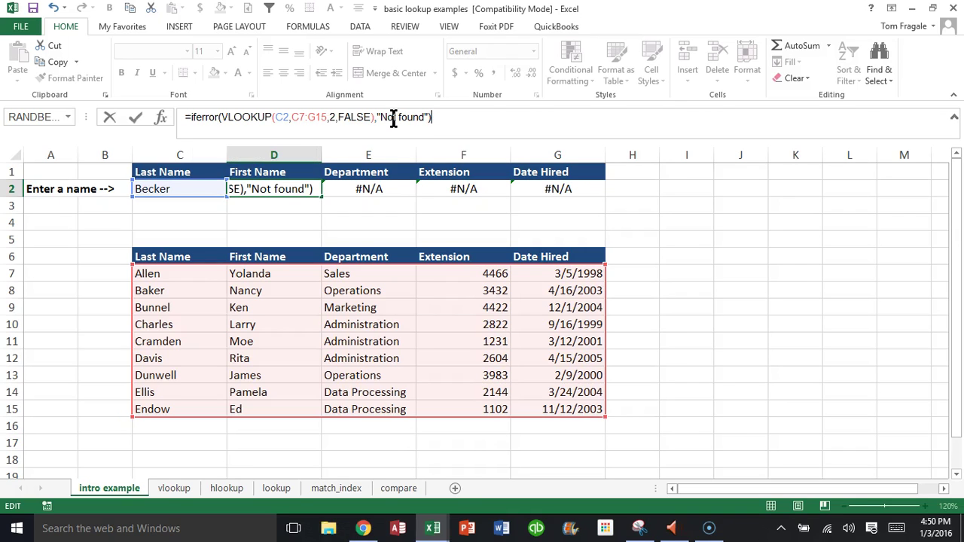
{"action": "left_click", "coordinate": [189, 134]}
{"action": "left_click_drag", "start_coordinate": [191, 125], "coordinate": [215, 128]}
{"action": "key", "text": "Return"}
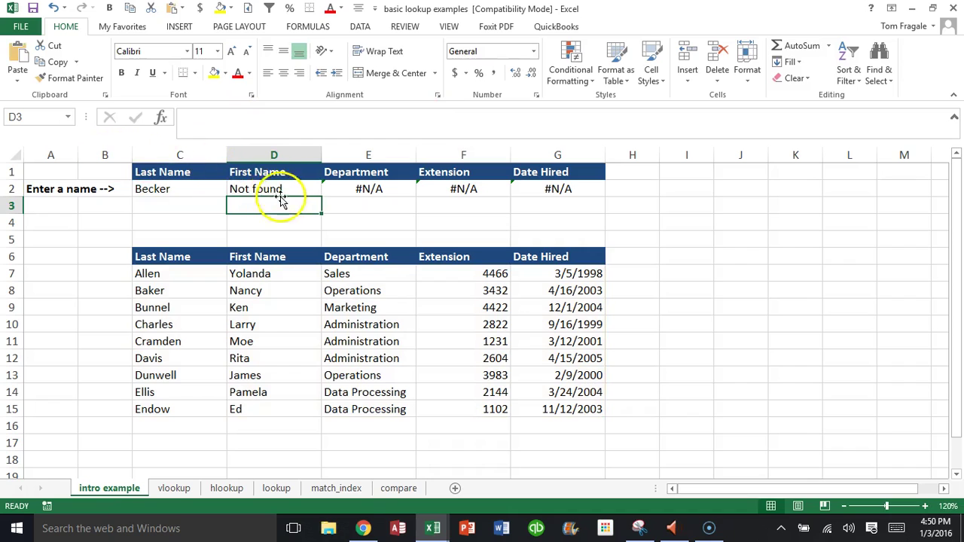
Step: Swap C2 from Baker back to Becker and check that D2's IFERROR shows Not found
{"action": "left_click", "coordinate": [273, 190]}
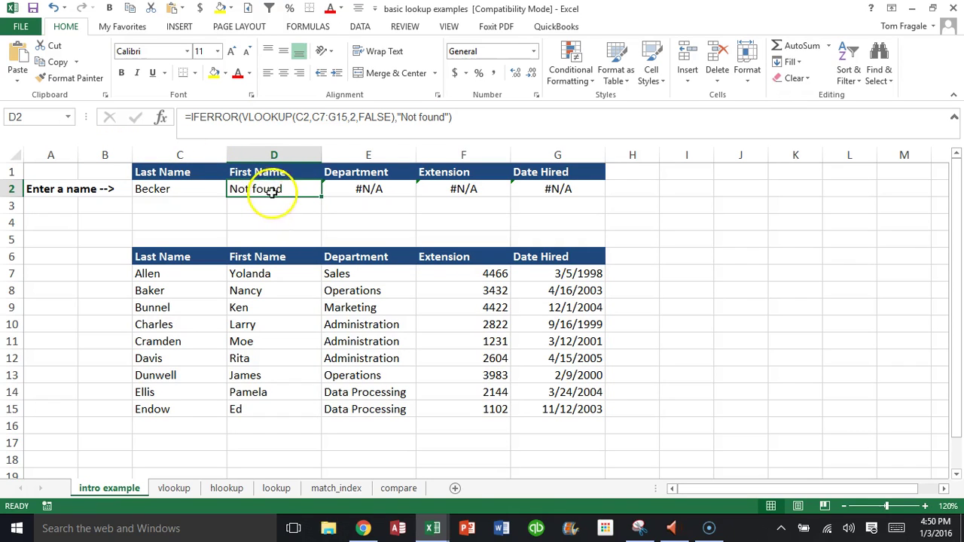
{"action": "left_click", "coordinate": [209, 193]}
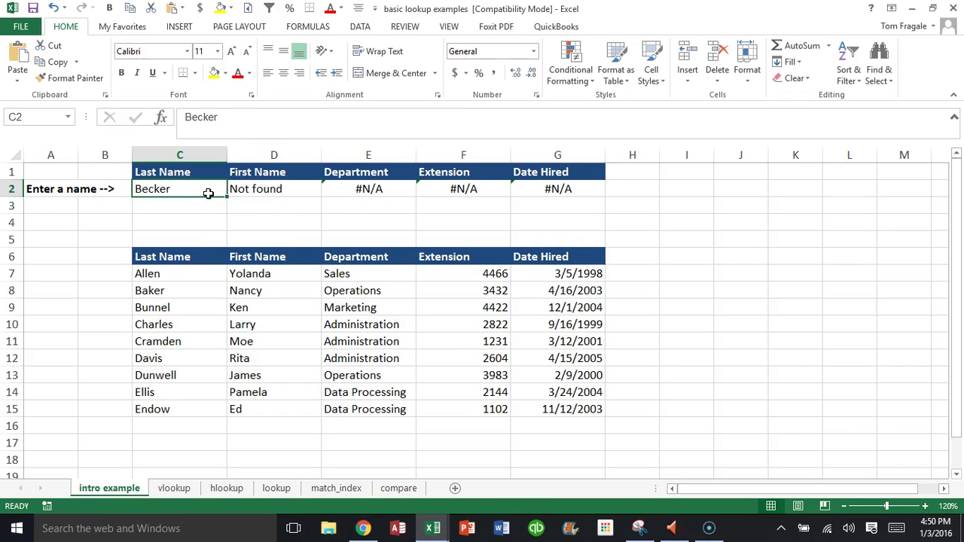
{"action": "type", "text": "Ba"}
{"action": "key", "text": "Return"}
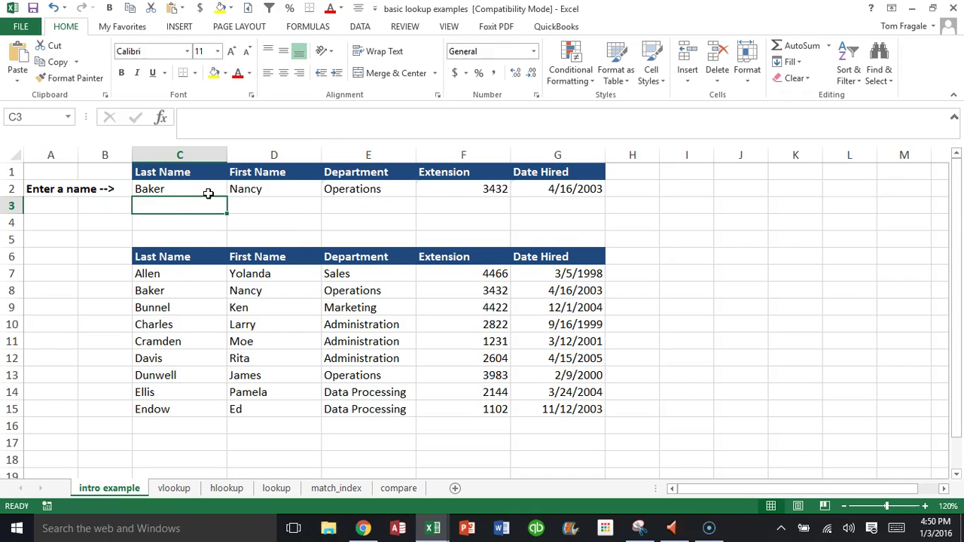
{"action": "left_click", "coordinate": [237, 191]}
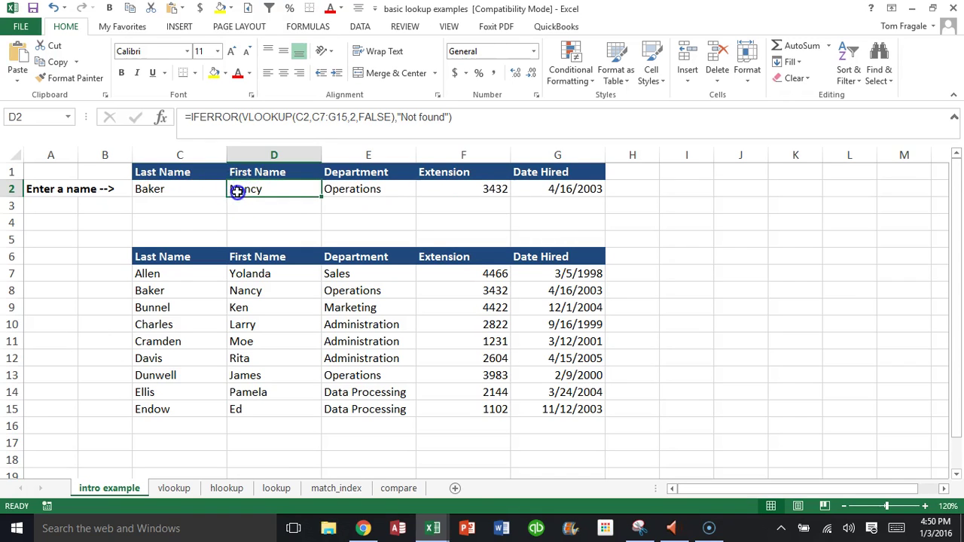
{"action": "left_click", "coordinate": [167, 190]}
{"action": "type", "text": "Becker"}
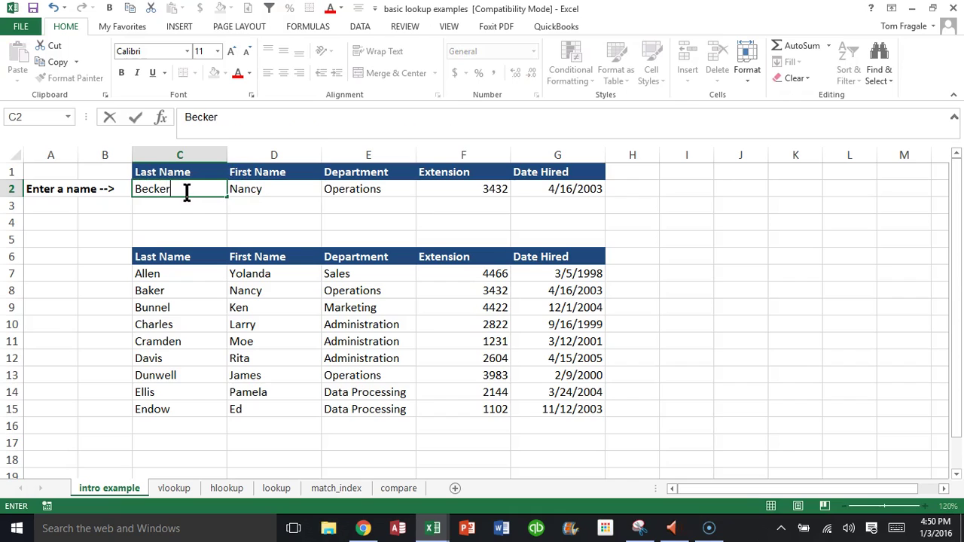
{"action": "key", "text": "Return"}
{"action": "left_click", "coordinate": [239, 188]}
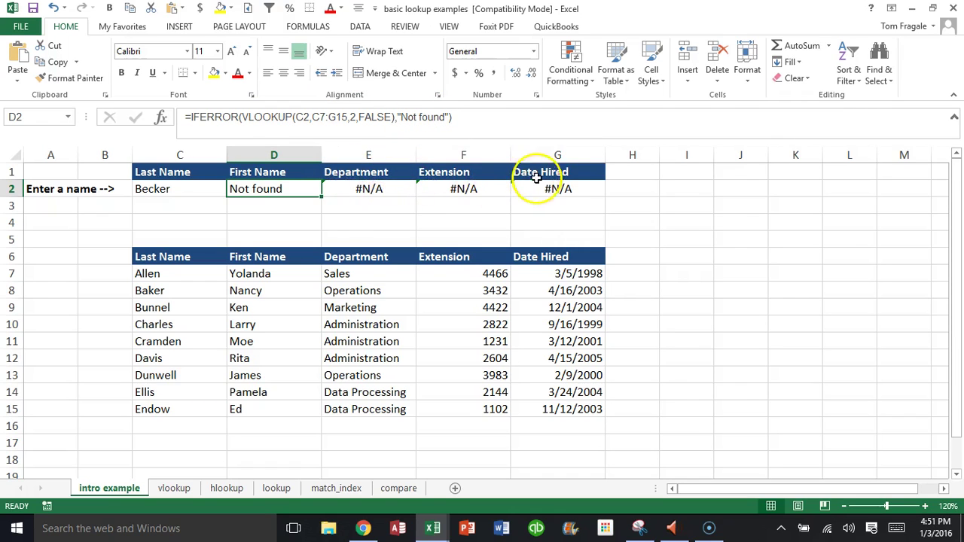
Step: Wrap E2's Department VLOOKUP in IFERROR with "Not Found" as the fallback
{"action": "left_click", "coordinate": [369, 191]}
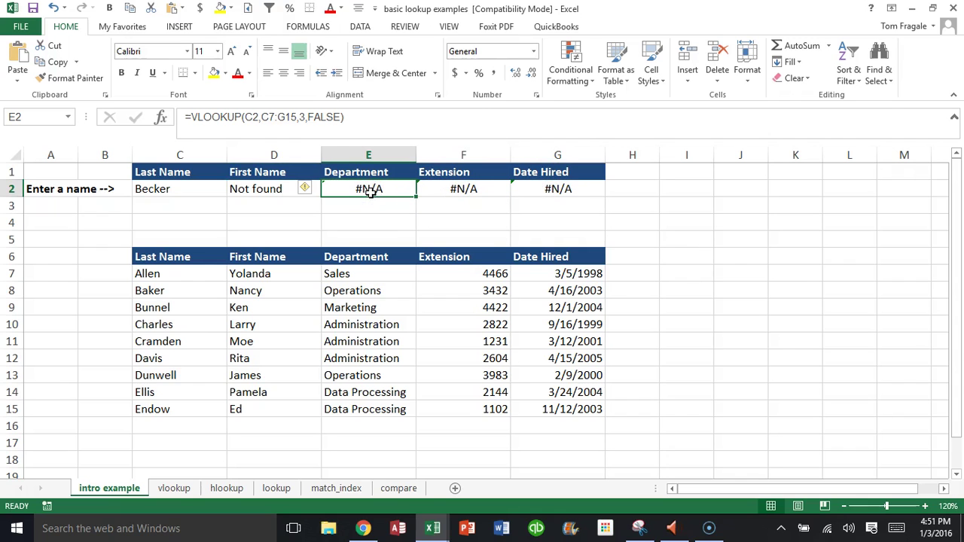
{"action": "left_click", "coordinate": [190, 118]}
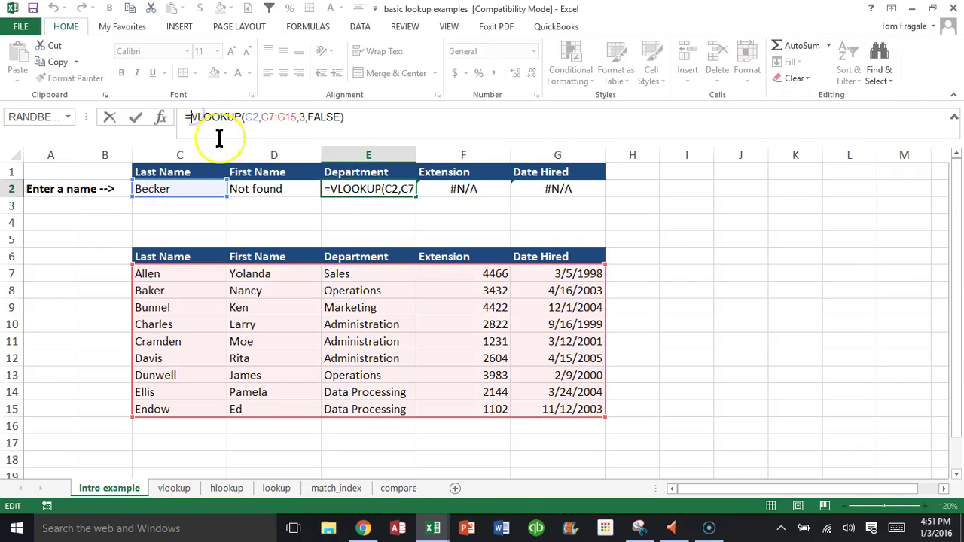
{"action": "type", "text": "iferror"}
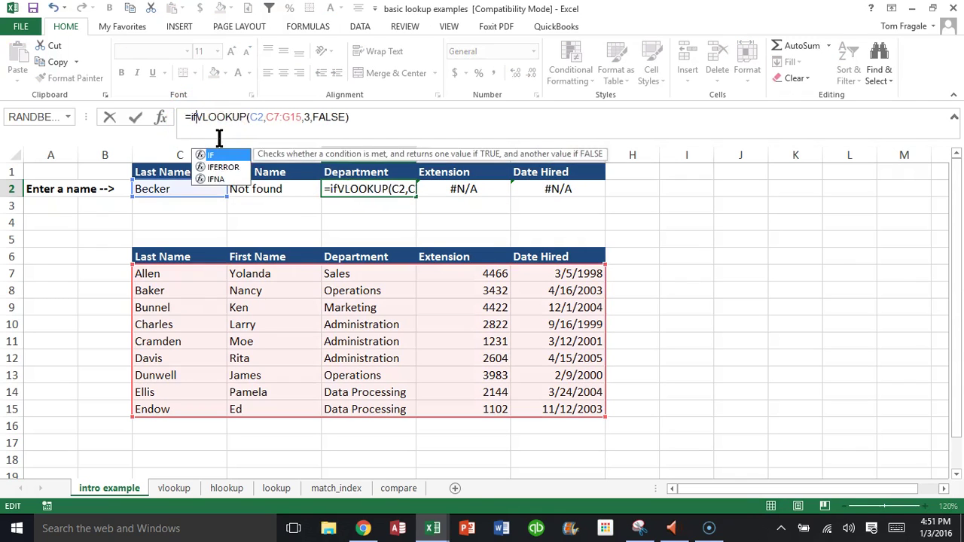
{"action": "type", "text": "("}
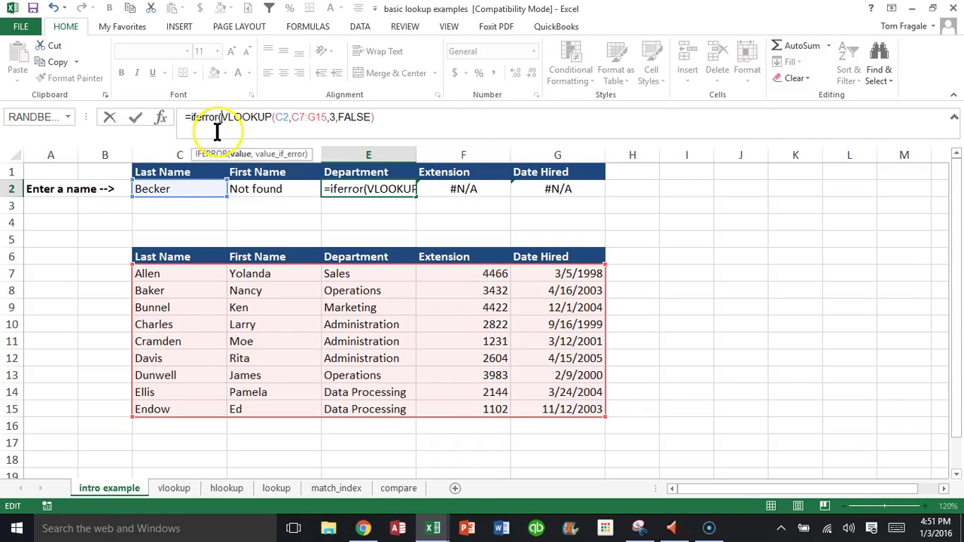
{"action": "left_click", "coordinate": [372, 117]}
{"action": "left_click", "coordinate": [377, 117]}
{"action": "type", "text": ","}
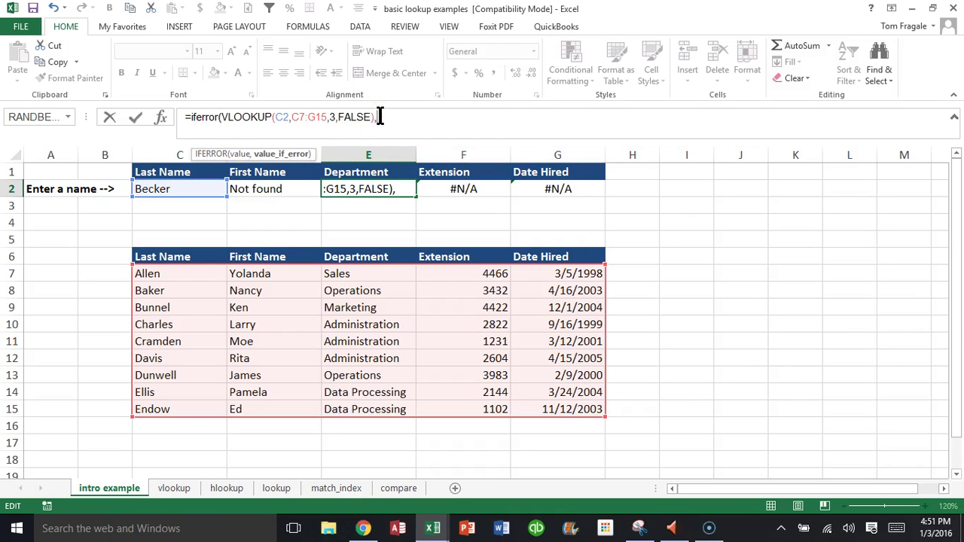
{"action": "type", "text": "\"Not Found\""}
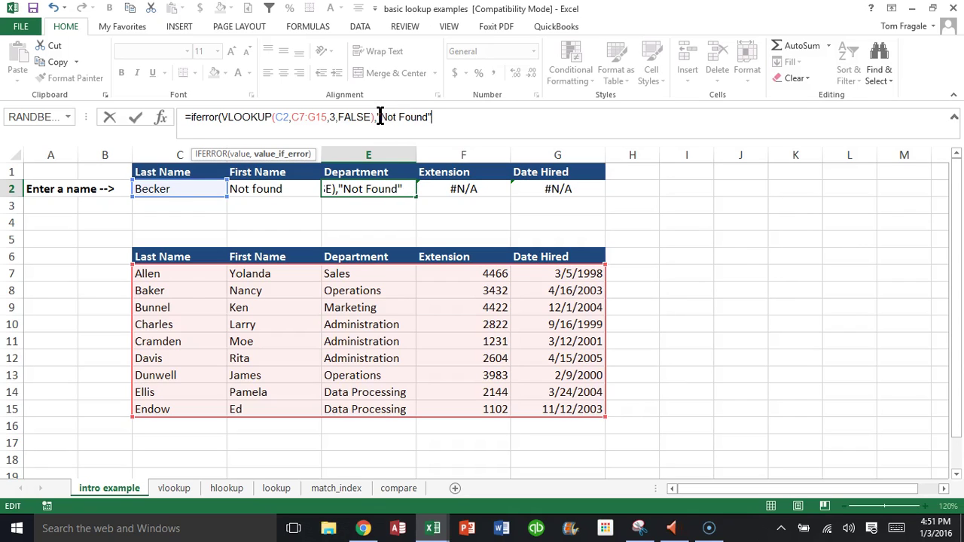
{"action": "type", "text": ")"}
{"action": "key", "text": "Return"}
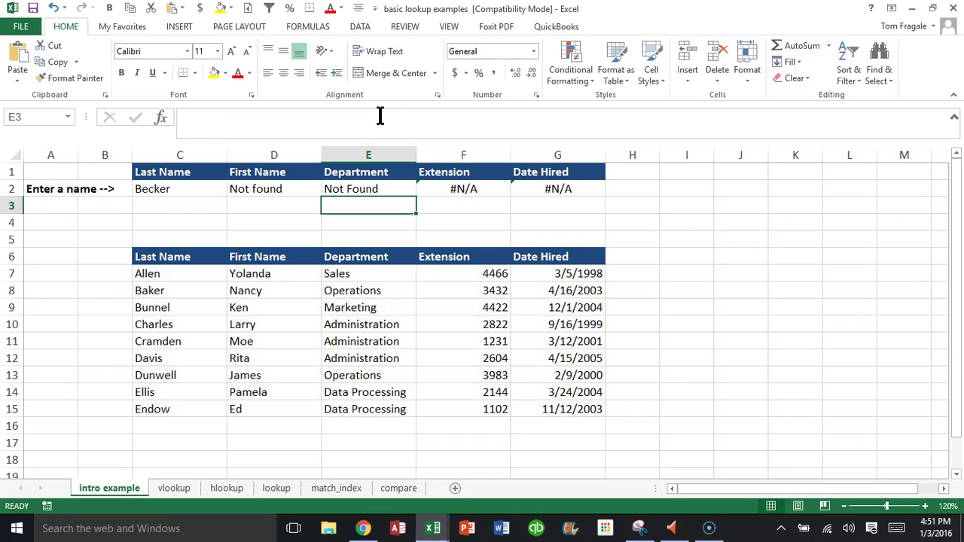
Step: Wrap F2's Extension VLOOKUP in IFERROR with "Not Found" as the fallback
{"action": "left_click", "coordinate": [457, 189]}
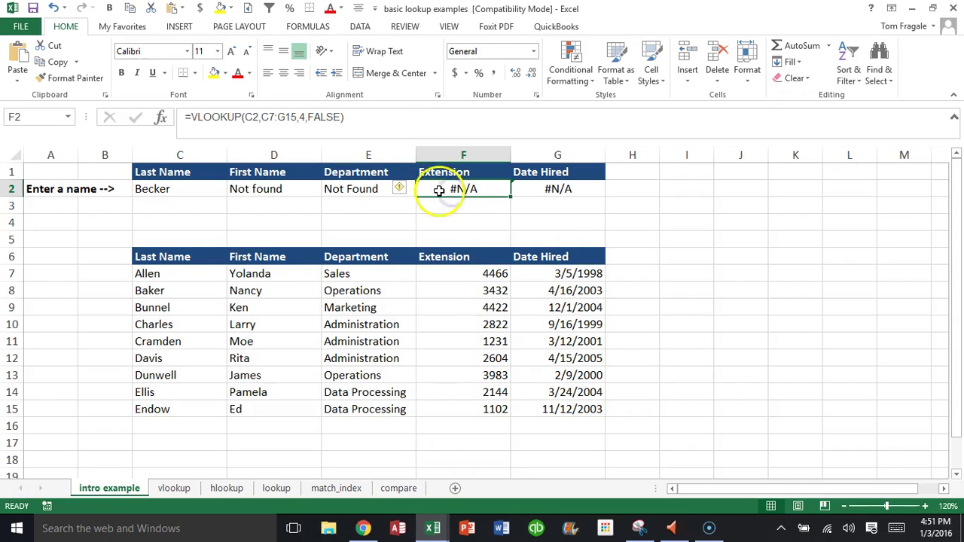
{"action": "left_click", "coordinate": [461, 204]}
{"action": "left_click", "coordinate": [458, 189]}
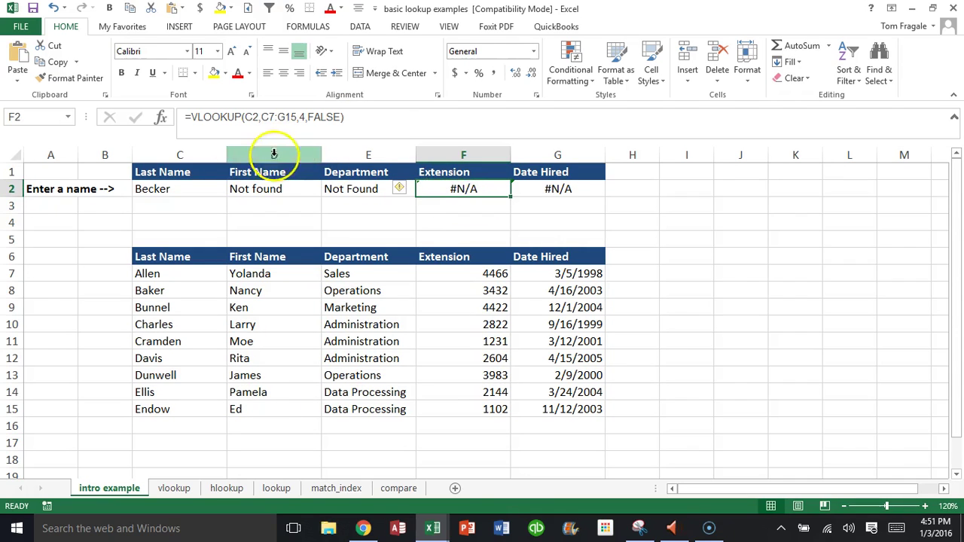
{"action": "left_click", "coordinate": [192, 117]}
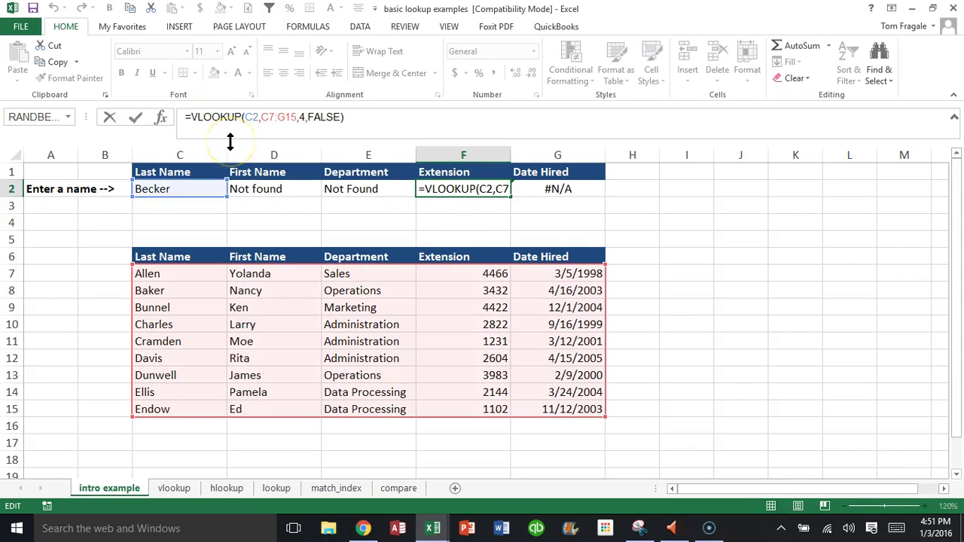
{"action": "type", "text": "iferror"}
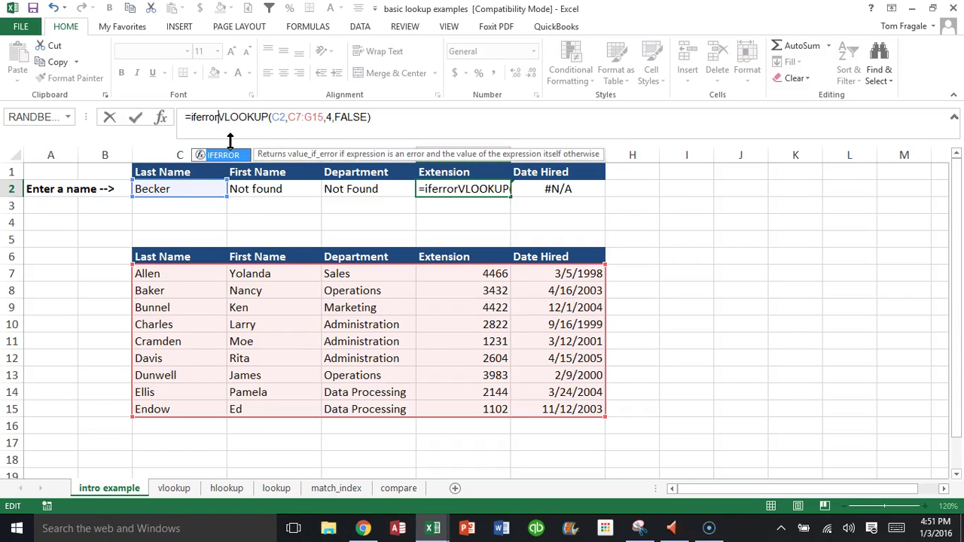
{"action": "type", "text": "("}
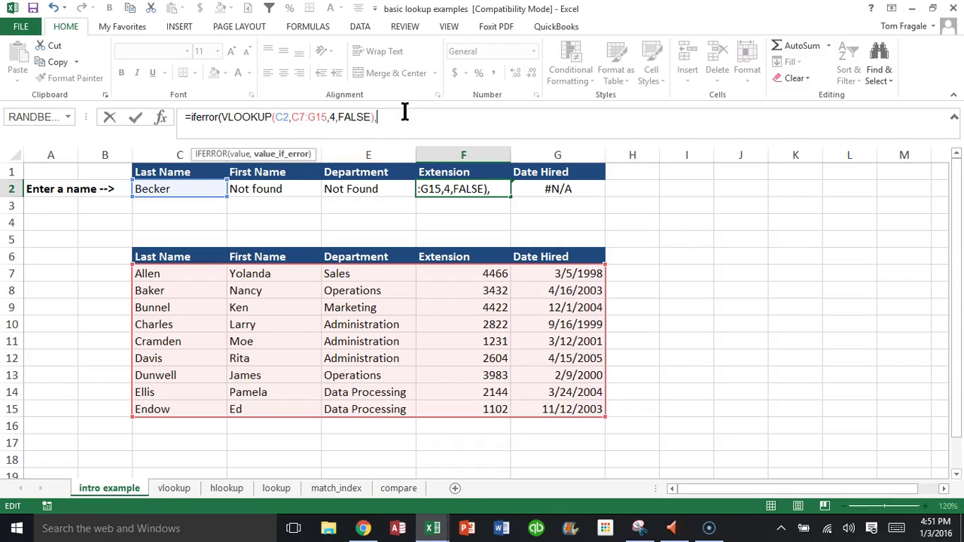
{"action": "type", "text": "Not"}
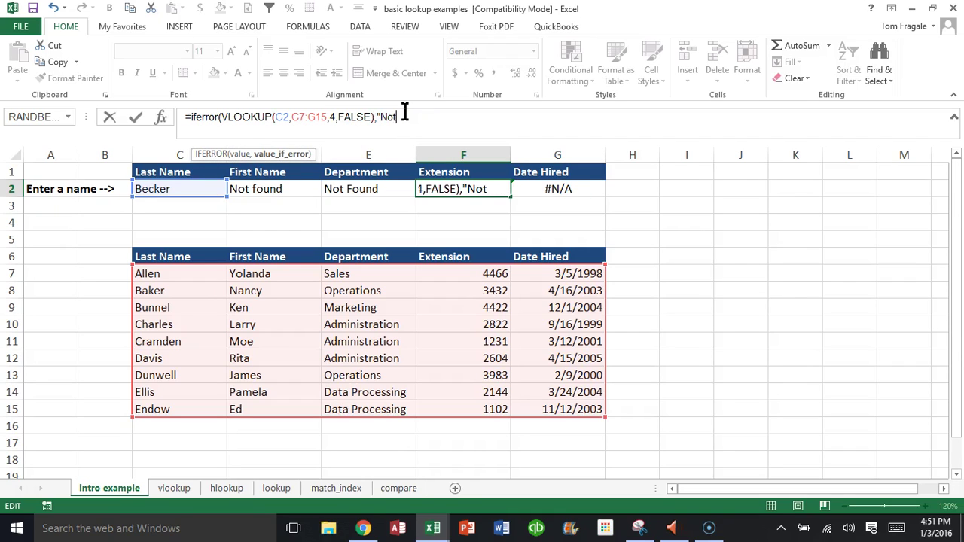
{"action": "type", "text": " FOund"}
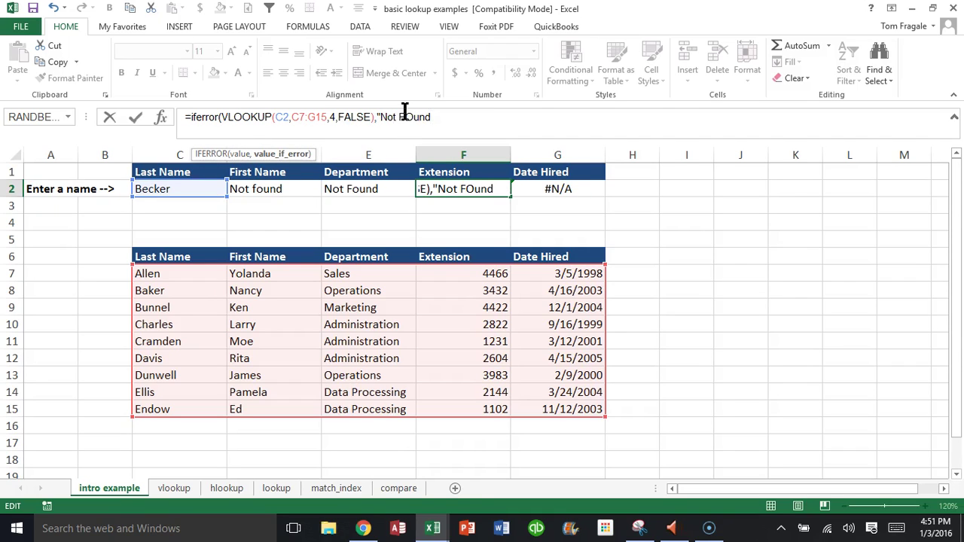
{"action": "type", "text": "\")"}
{"action": "key", "text": "Return"}
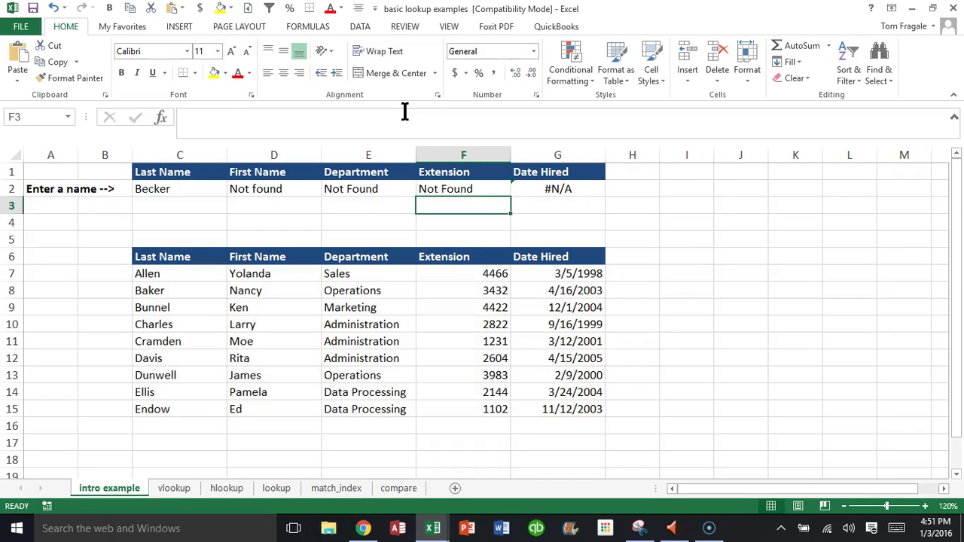
Step: Wrap G2's Date Hired VLOOKUP in IFERROR returning "Not Found"
{"action": "left_click", "coordinate": [542, 188]}
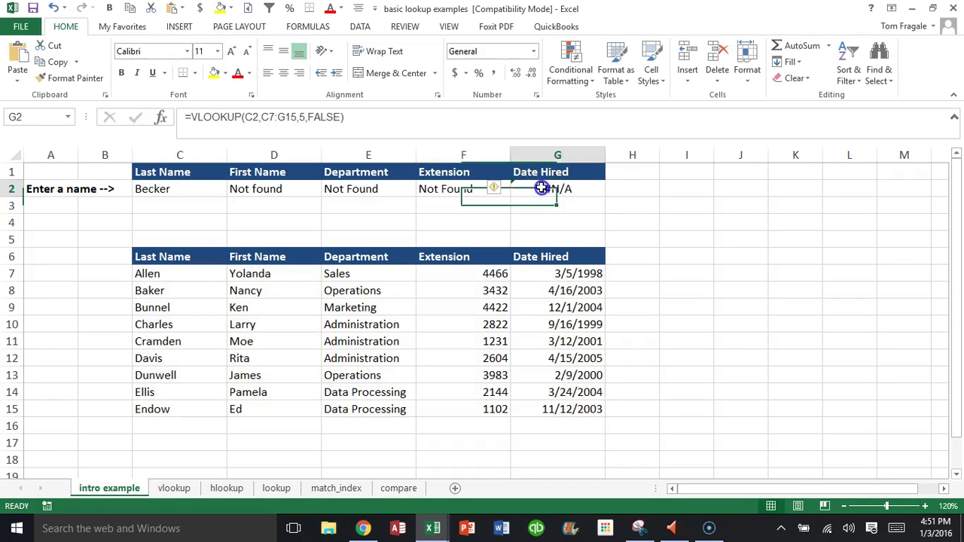
{"action": "left_click", "coordinate": [211, 124]}
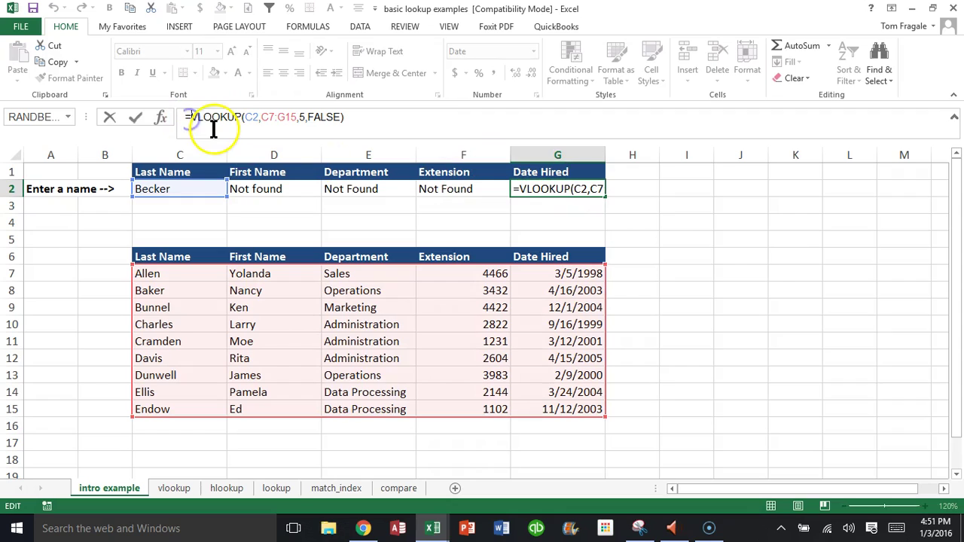
{"action": "type", "text": "iferror("}
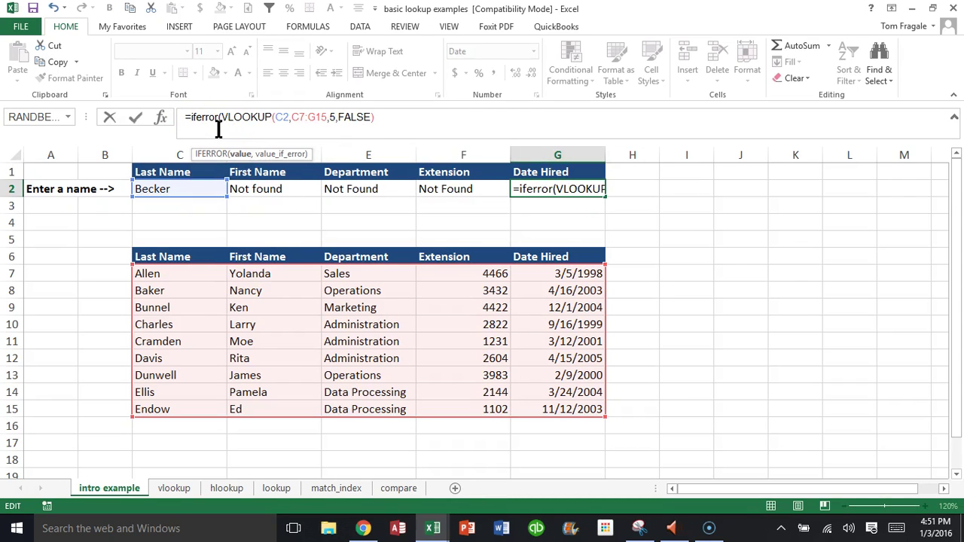
{"action": "left_click", "coordinate": [427, 114]}
{"action": "type", "text": ",\"Not Fou"}
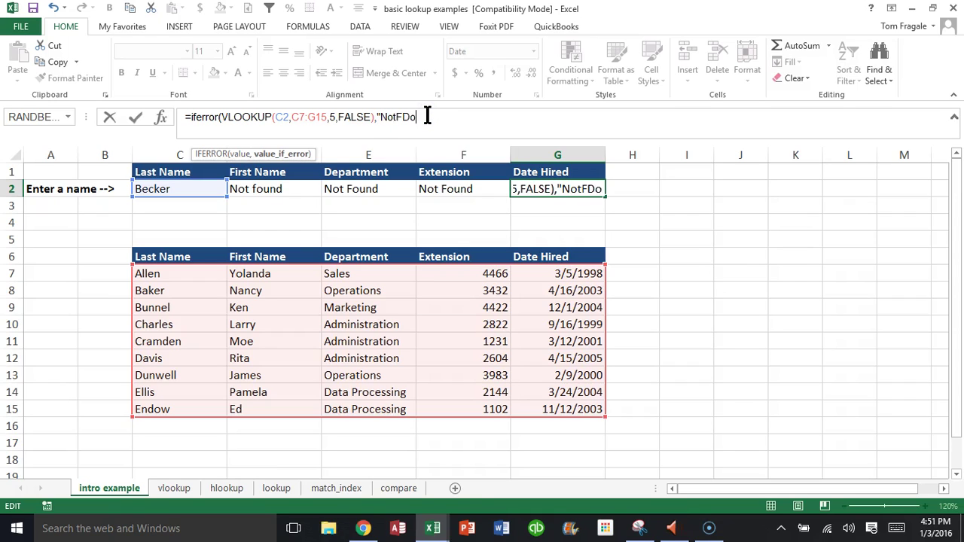
{"action": "key", "text": "BackSpace"}
{"action": "key", "text": "BackSpace"}
{"action": "key", "text": "BackSpace"}
{"action": "key", "text": "BackSpace"}
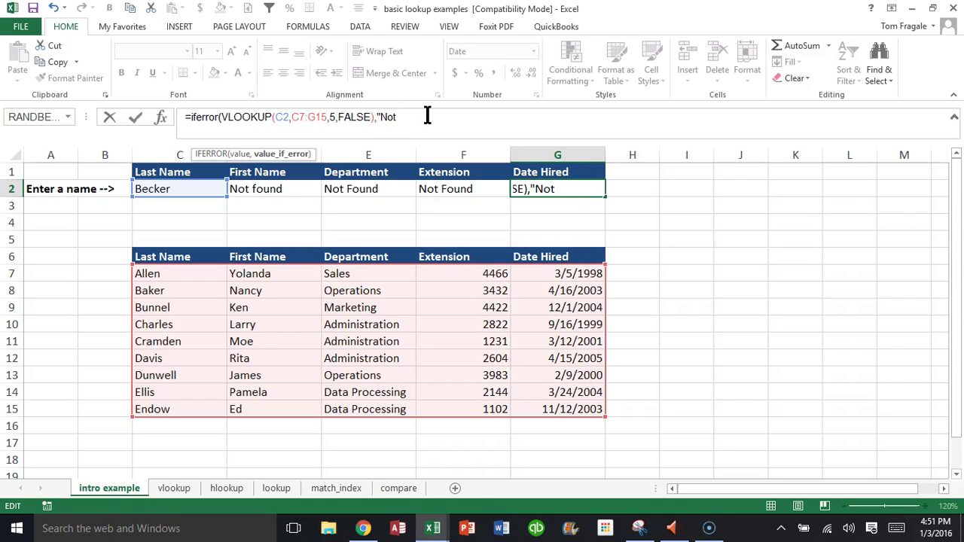
{"action": "type", "text": "Found\""}
{"action": "key", "text": "Return"}
{"action": "left_click", "coordinate": [189, 185]}
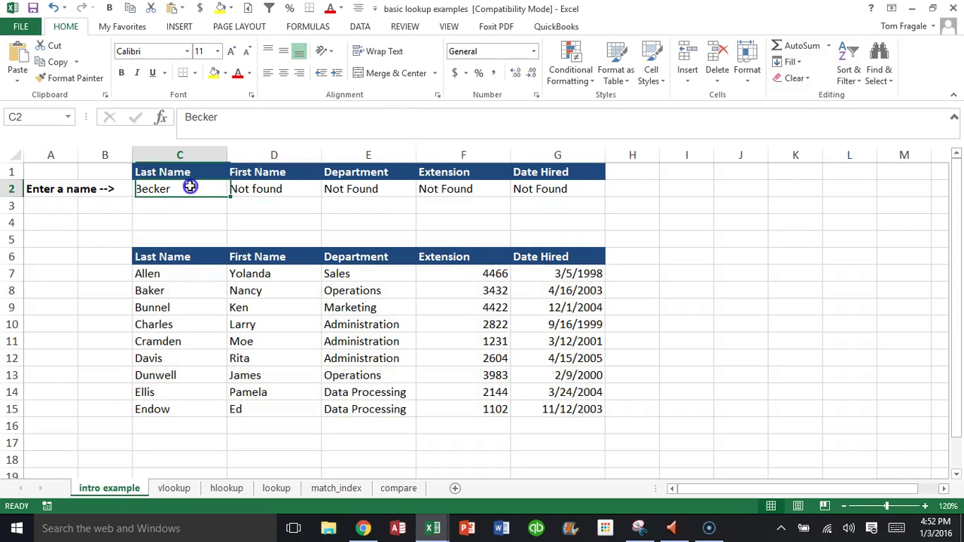
{"action": "key", "text": "shift+space"}
{"action": "type", "text": "a"}
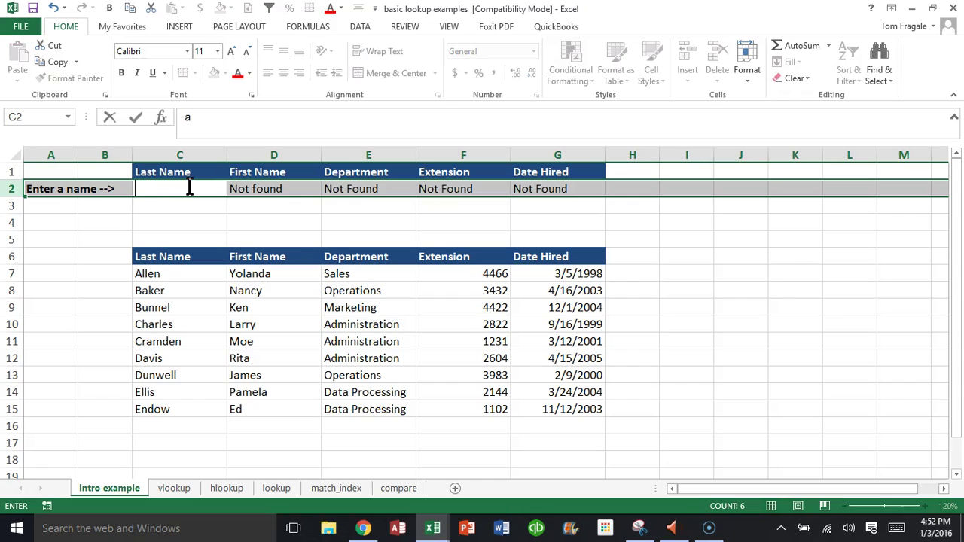
{"action": "key", "text": "BackSpace"}
{"action": "type", "text": "Bakwe"}
{"action": "key", "text": "BackSpace"}
{"action": "key", "text": "BackSpace"}
{"action": "type", "text": "er"}
{"action": "key", "text": "Return"}
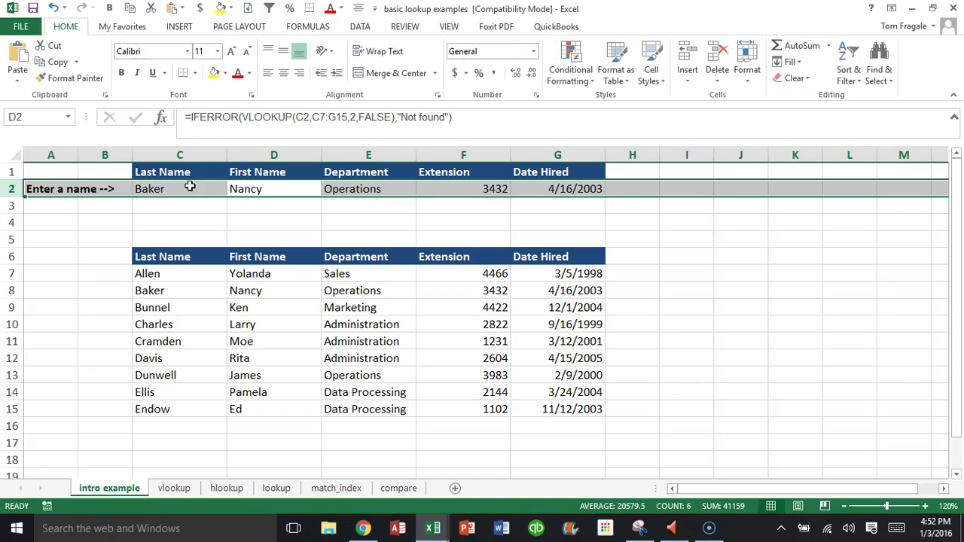
{"action": "left_click", "coordinate": [159, 213]}
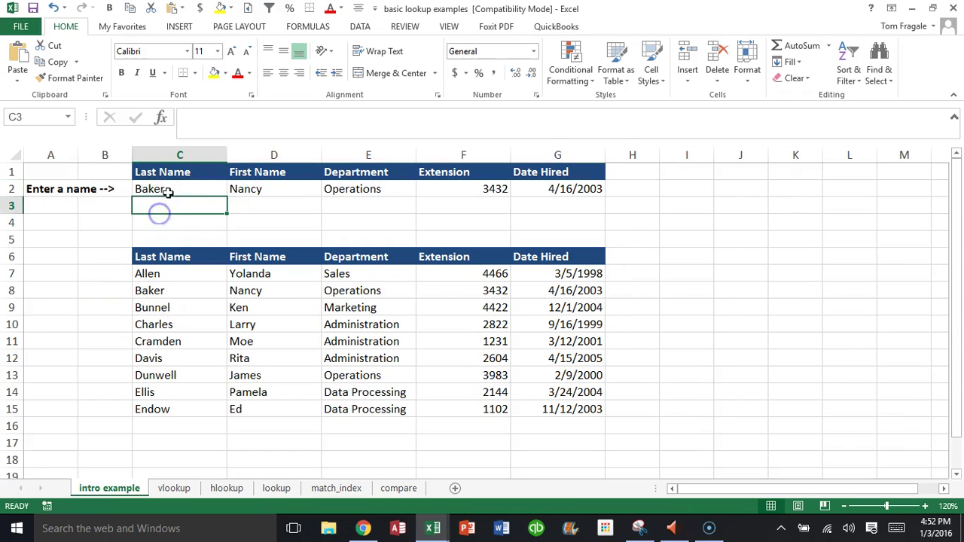
{"action": "left_click", "coordinate": [166, 190]}
{"action": "type", "text": "Becker"}
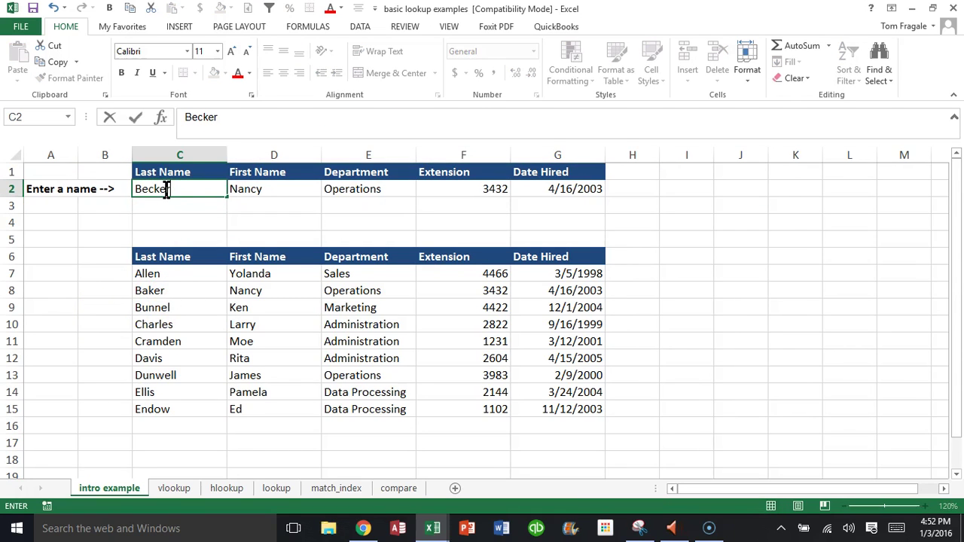
{"action": "key", "text": "Return"}
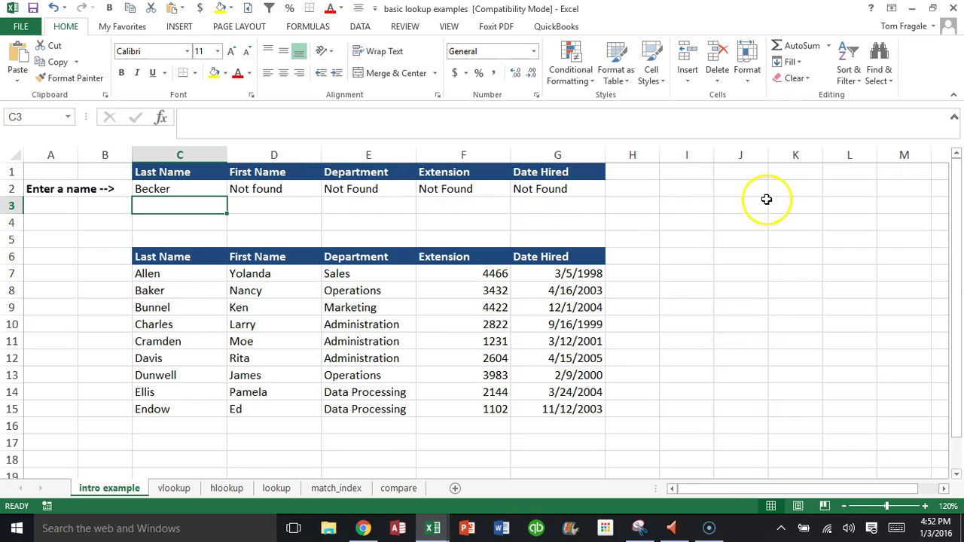
Step: Enter 23, 45 and 56 in I3:I5 and AutoSum them in I6
{"action": "left_click", "coordinate": [717, 205]}
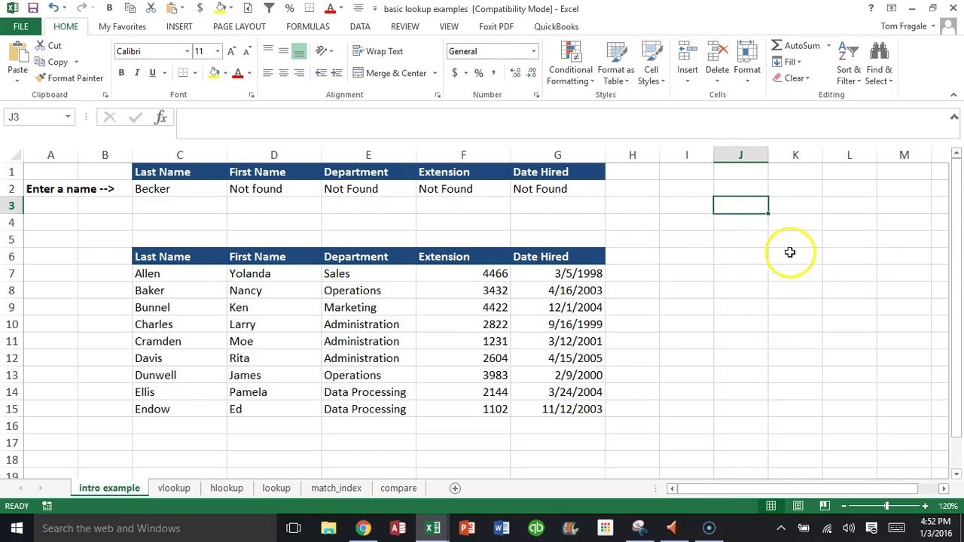
{"action": "left_click", "coordinate": [686, 209]}
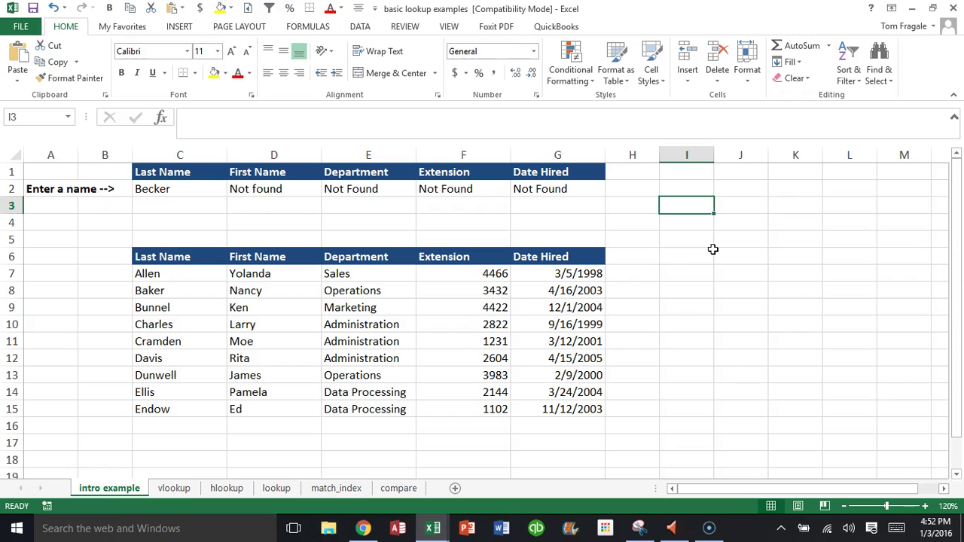
{"action": "type", "text": "23"}
{"action": "key", "text": "Return"}
{"action": "type", "text": "45"}
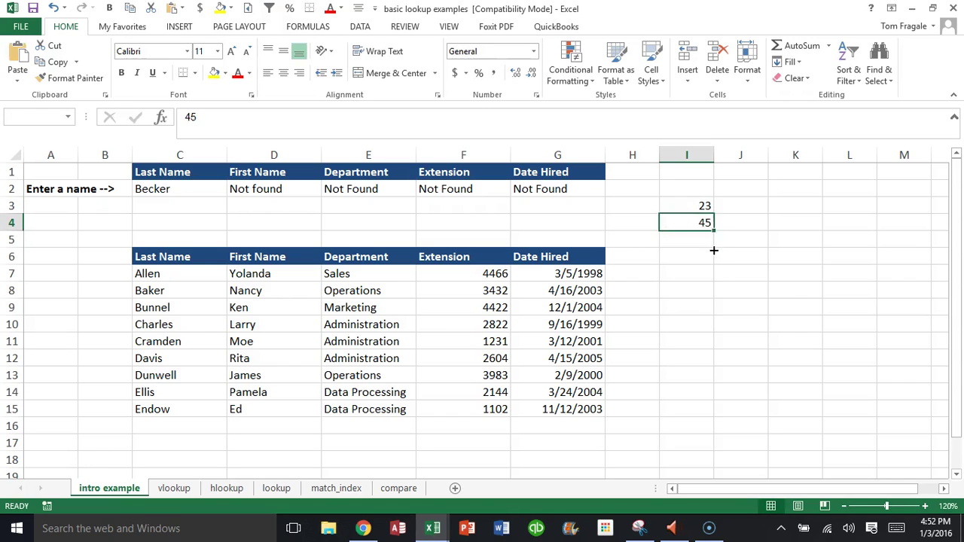
{"action": "key", "text": "Return"}
{"action": "type", "text": "56"}
{"action": "key", "text": "Return"}
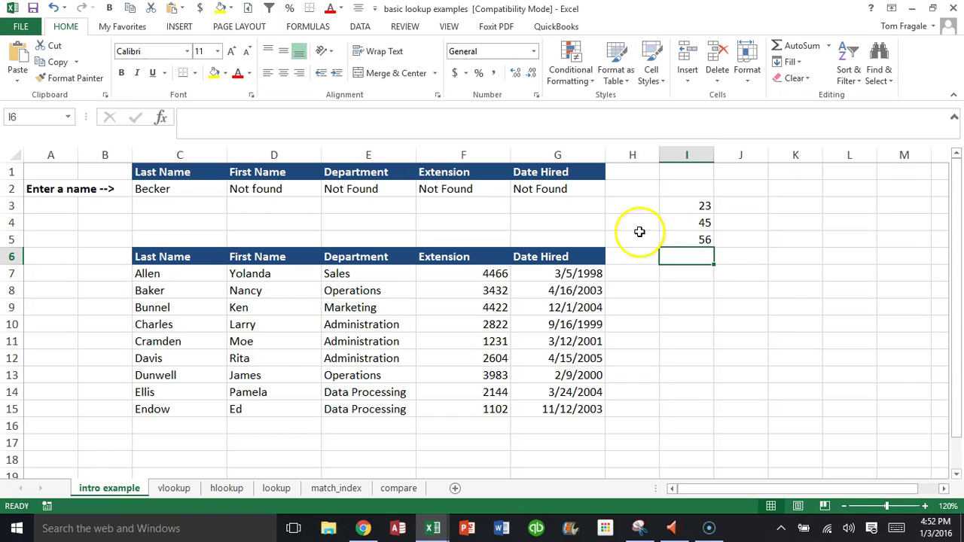
{"action": "left_click", "coordinate": [800, 47]}
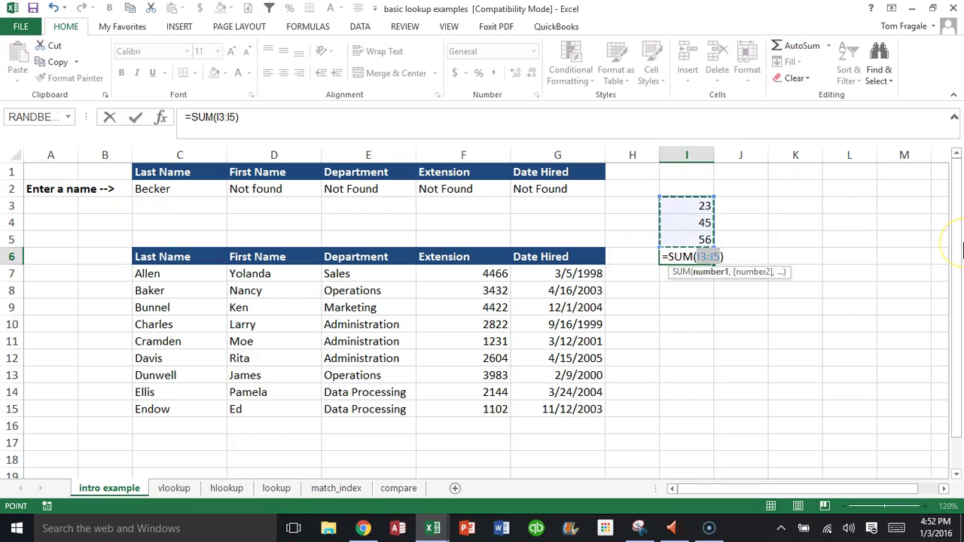
{"action": "key", "text": "Return"}
Step: Enter =I3/I7 in J3, dividing by the empty I7 to give #DIV/0!
{"action": "left_click", "coordinate": [742, 204]}
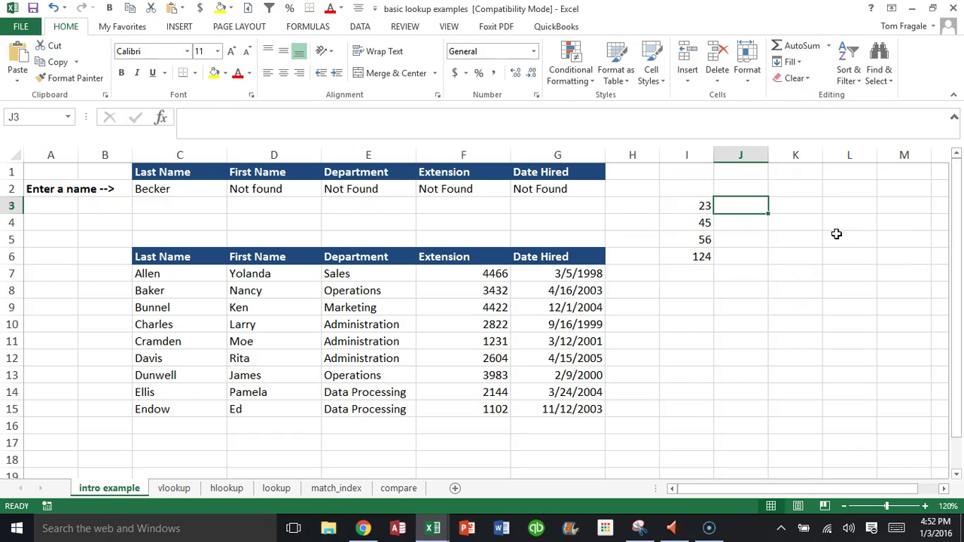
{"action": "type", "text": "="}
{"action": "key", "text": "Left"}
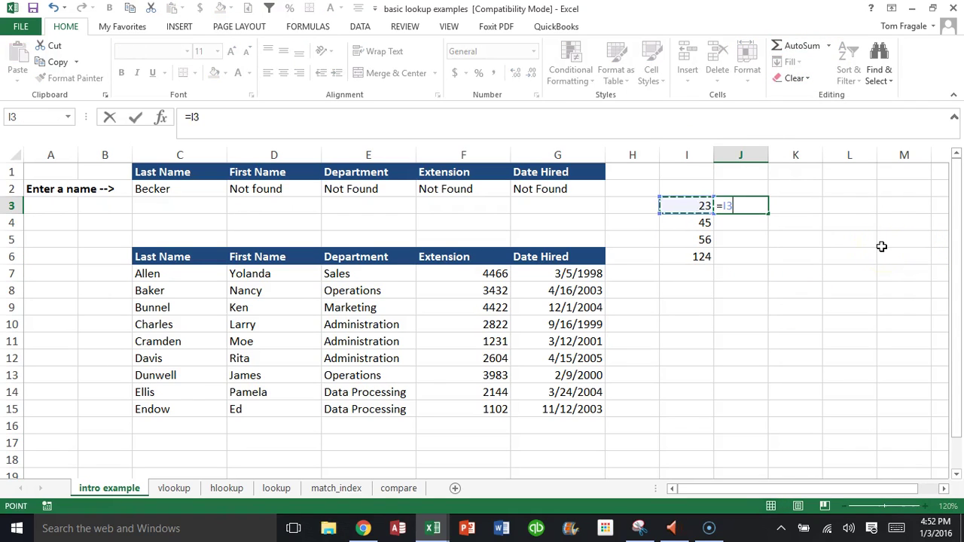
{"action": "type", "text": "/"}
{"action": "key", "text": "Down"}
{"action": "key", "text": "Down"}
{"action": "key", "text": "Down"}
{"action": "key", "text": "Down"}
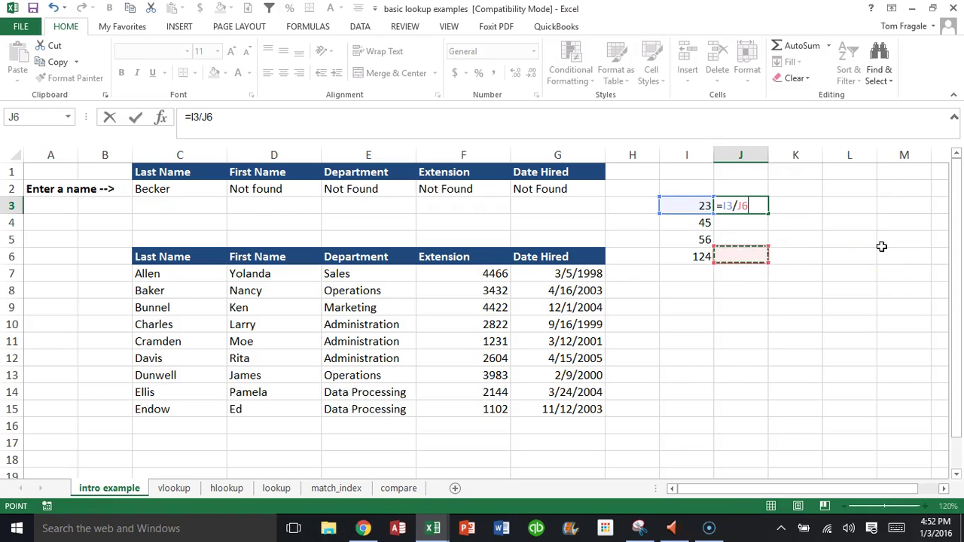
{"action": "key", "text": "Left"}
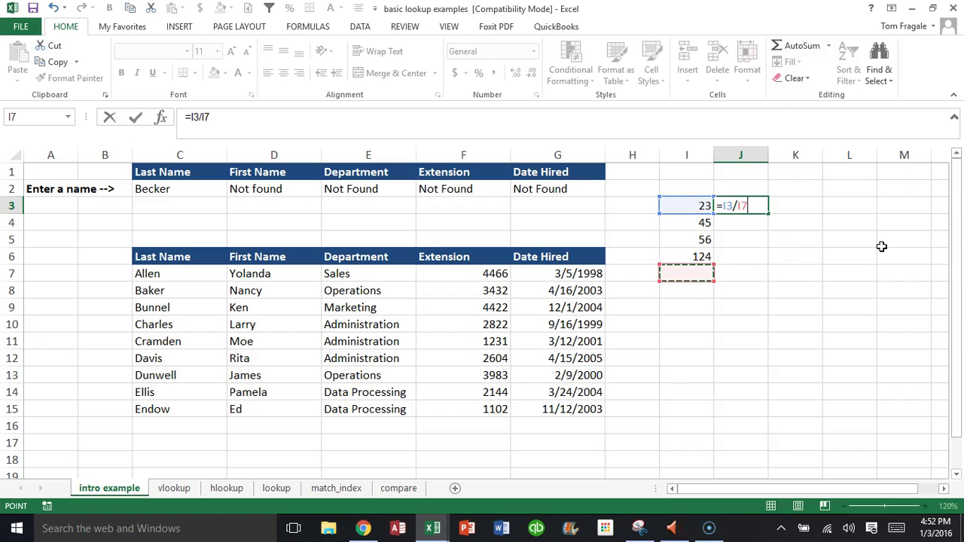
{"action": "key", "text": "Return"}
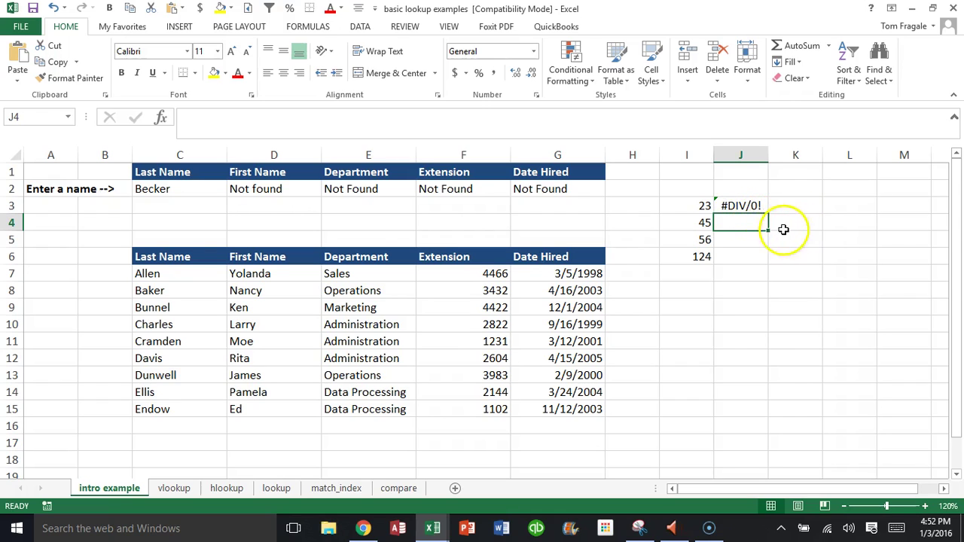
Step: Change J3 to =IFERROR(I3/I7,0) so it displays 0
{"action": "left_click", "coordinate": [732, 206]}
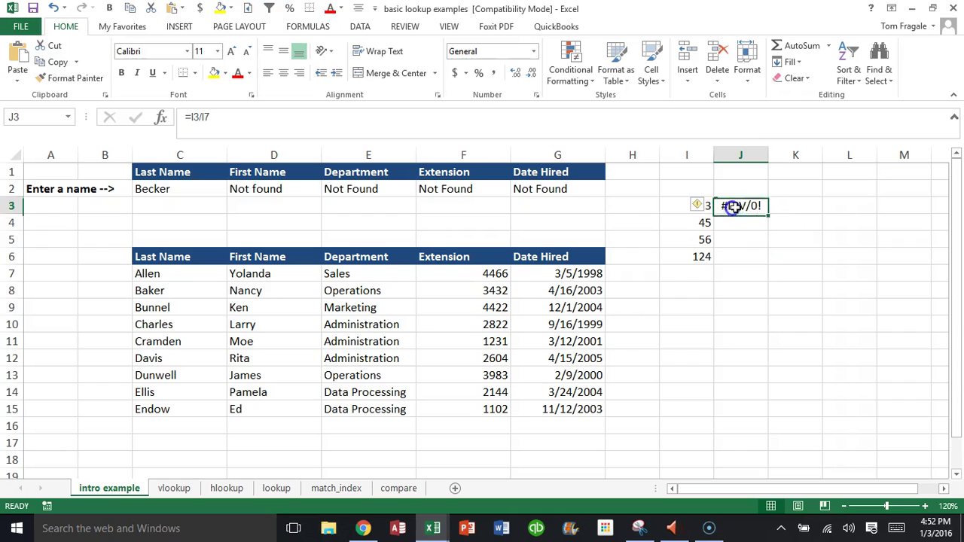
{"action": "left_click", "coordinate": [190, 117]}
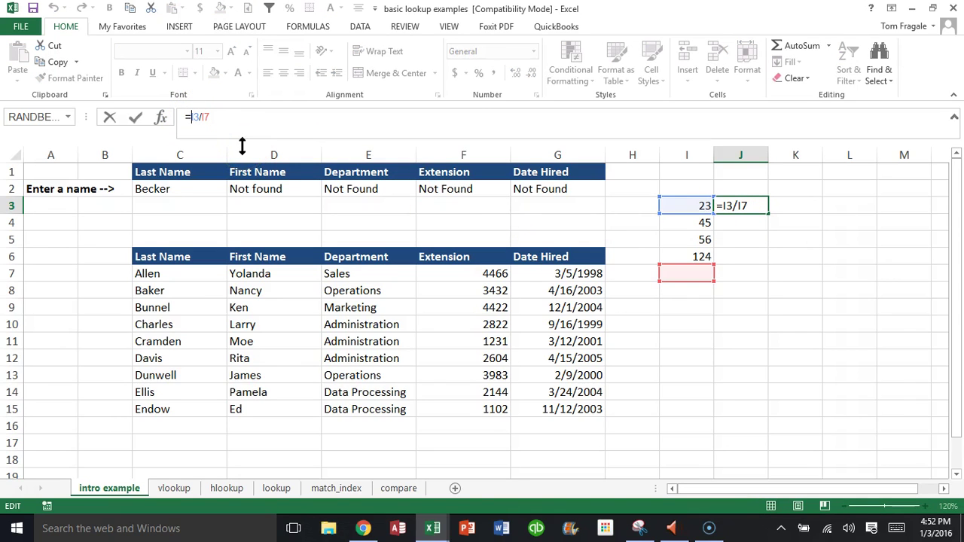
{"action": "type", "text": "iferror("}
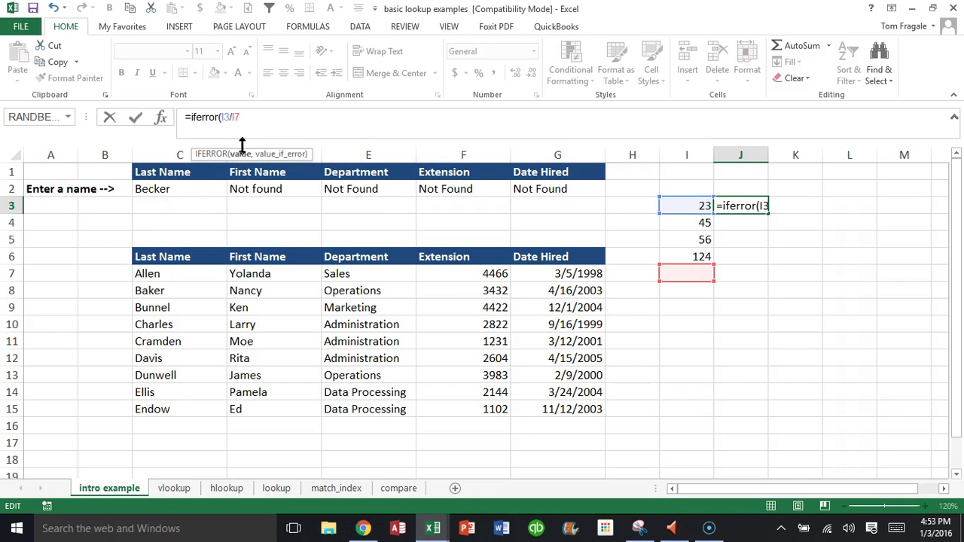
{"action": "key", "text": "Right"}
{"action": "key", "text": "Right"}
{"action": "key", "text": "Right"}
{"action": "key", "text": "Right"}
{"action": "type", "text": ",0"}
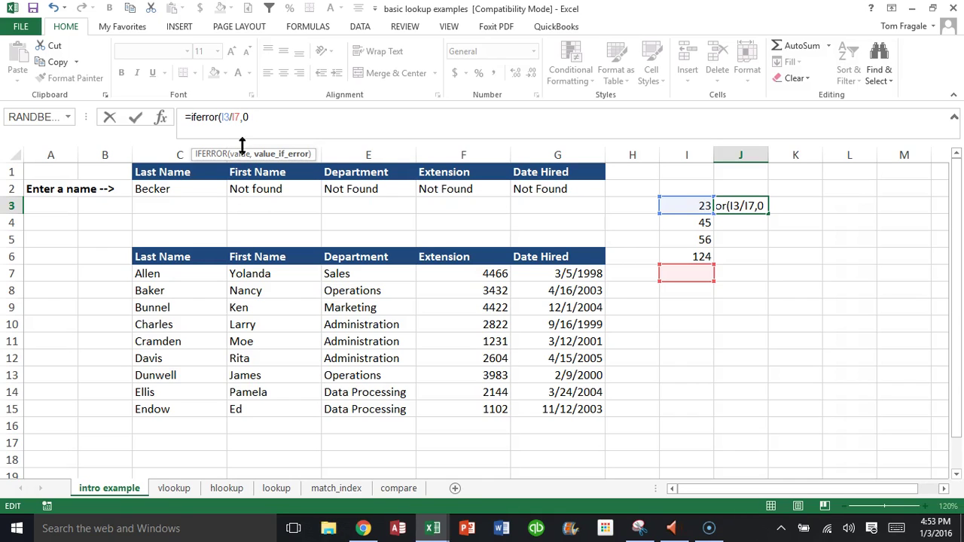
{"action": "key", "text": "Right"}
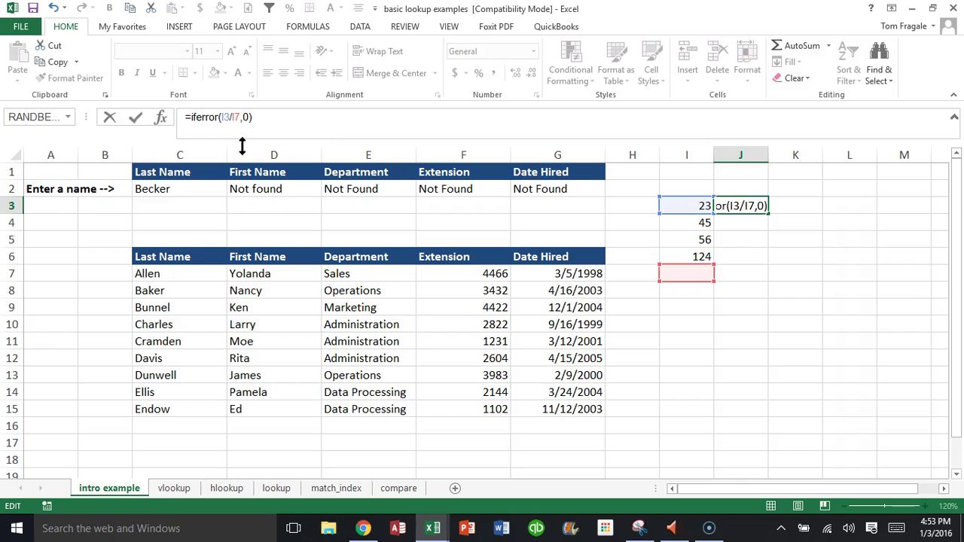
{"action": "key", "text": "Return"}
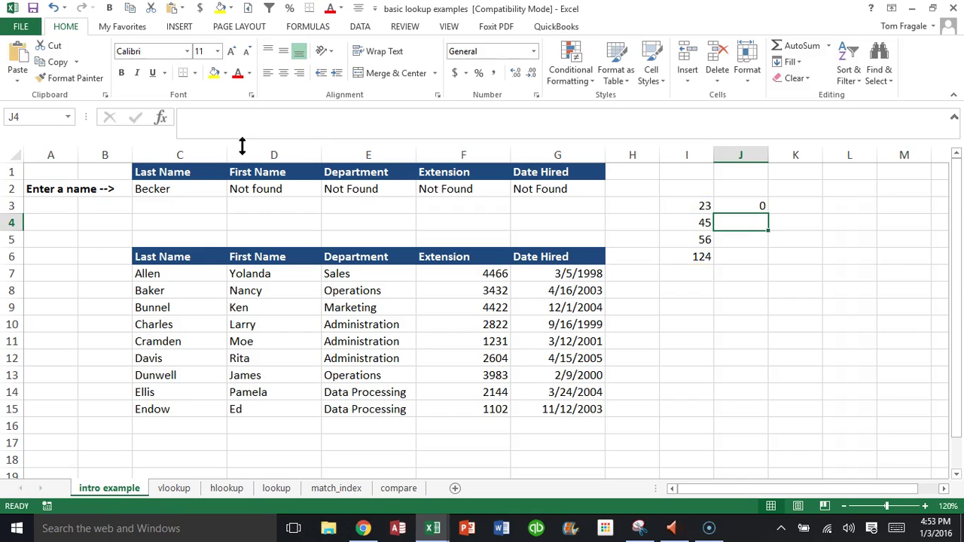
{"action": "left_click", "coordinate": [741, 203]}
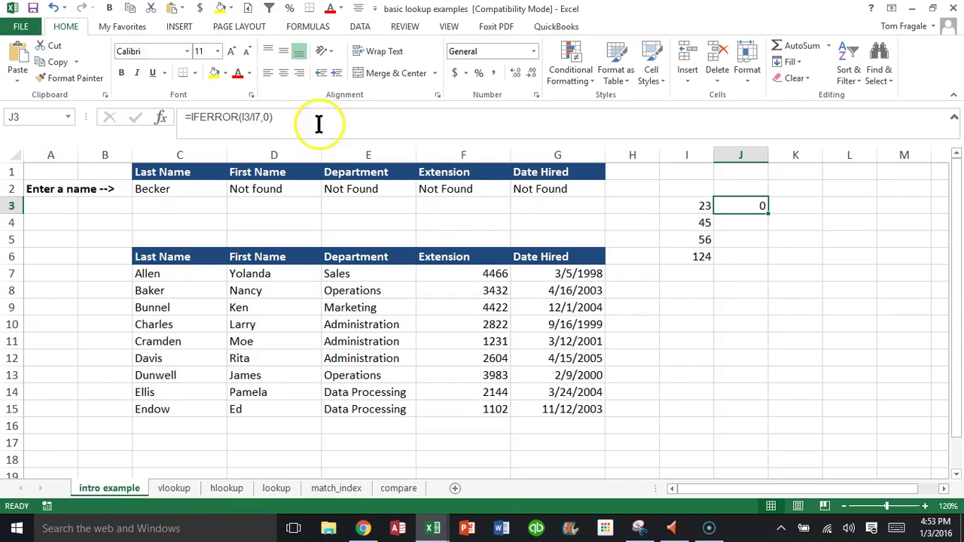
{"action": "left_click", "coordinate": [698, 274]}
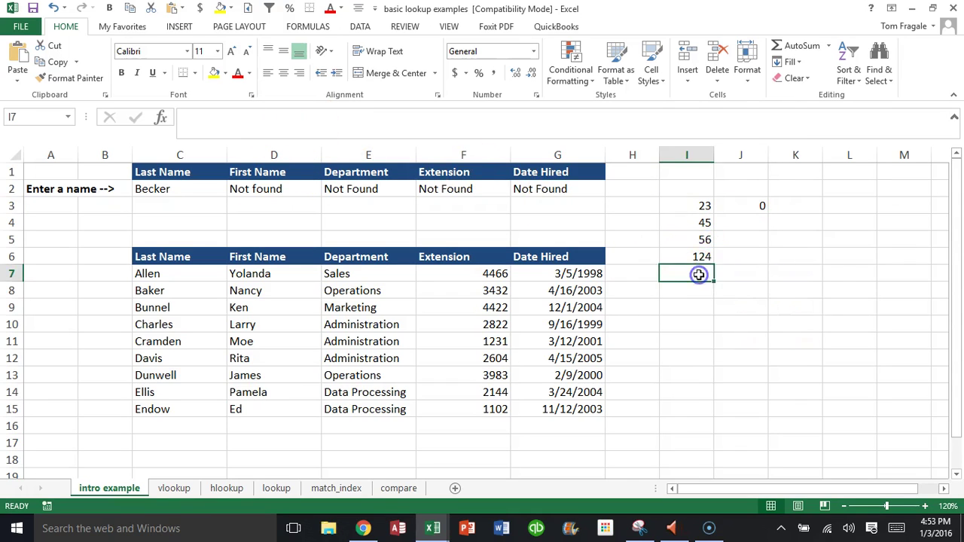
{"action": "left_click", "coordinate": [762, 207]}
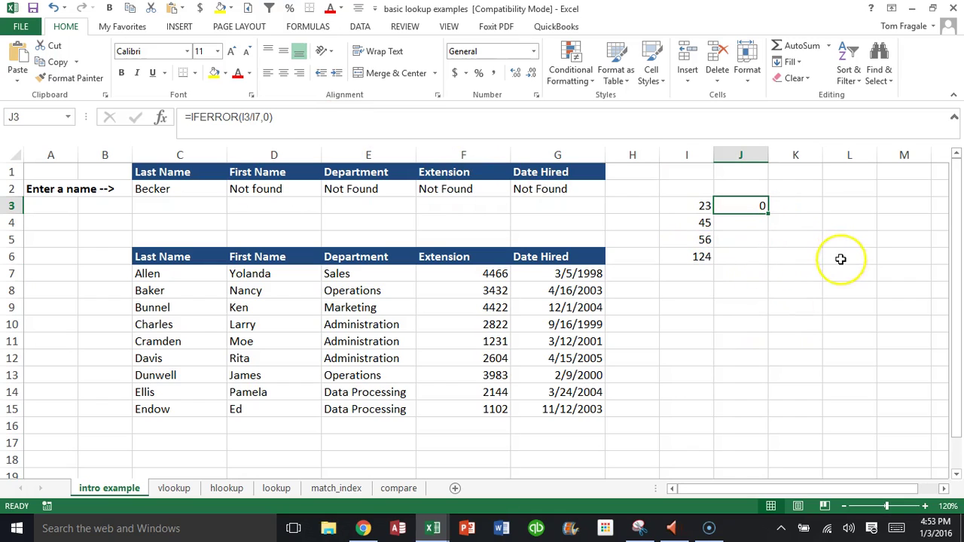